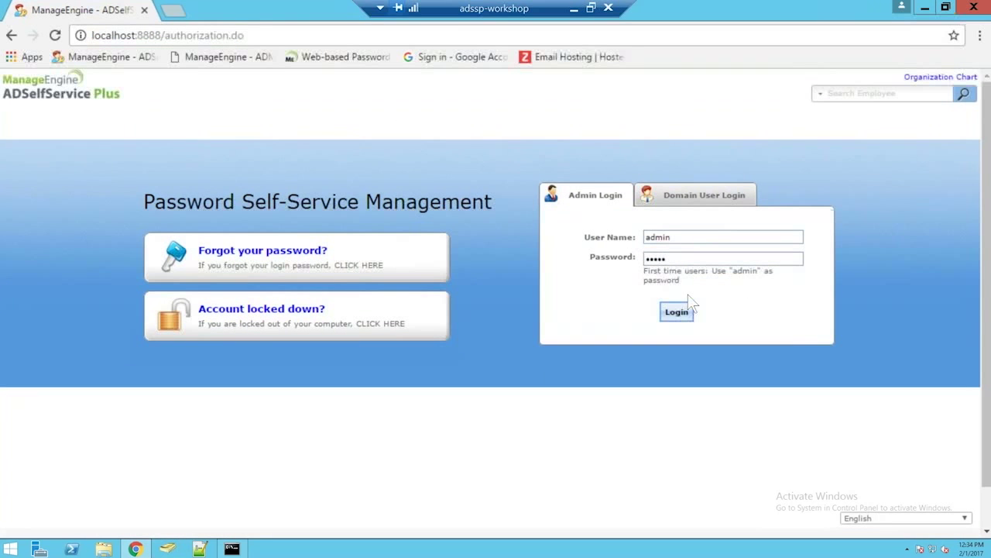
Step: Log in as administrator and open Domain Settings, where the sspworkshop domain is listed
left_click(694, 312)
left_click(687, 312)
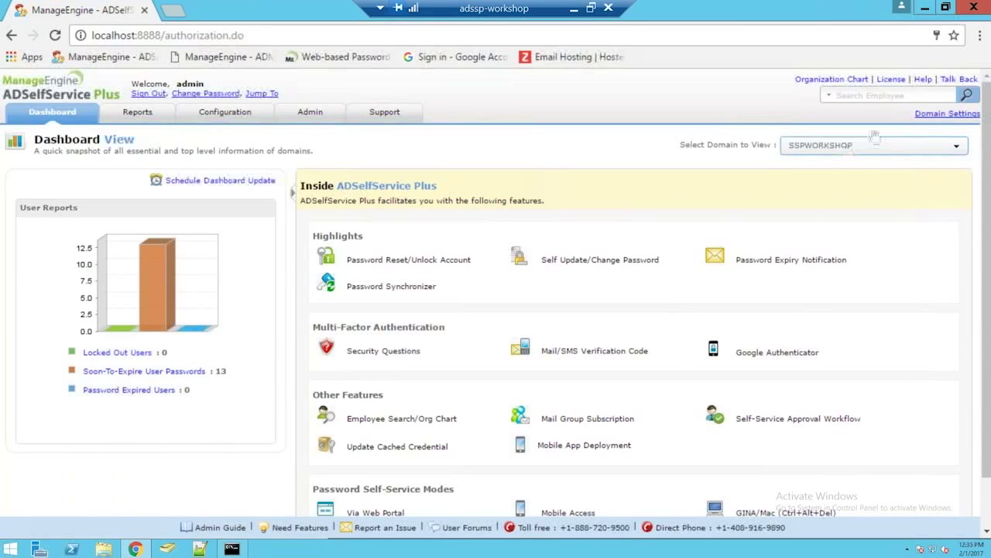
left_click(934, 118)
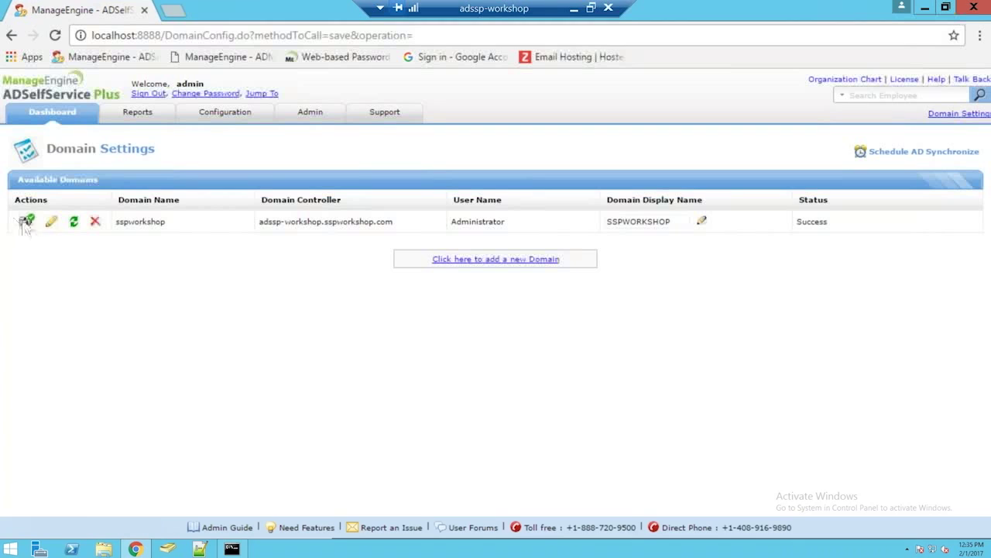
Step: Close the sspworkshop sync and Add Domain dialogs without changes, then move to the Configuration section
left_click(73, 223)
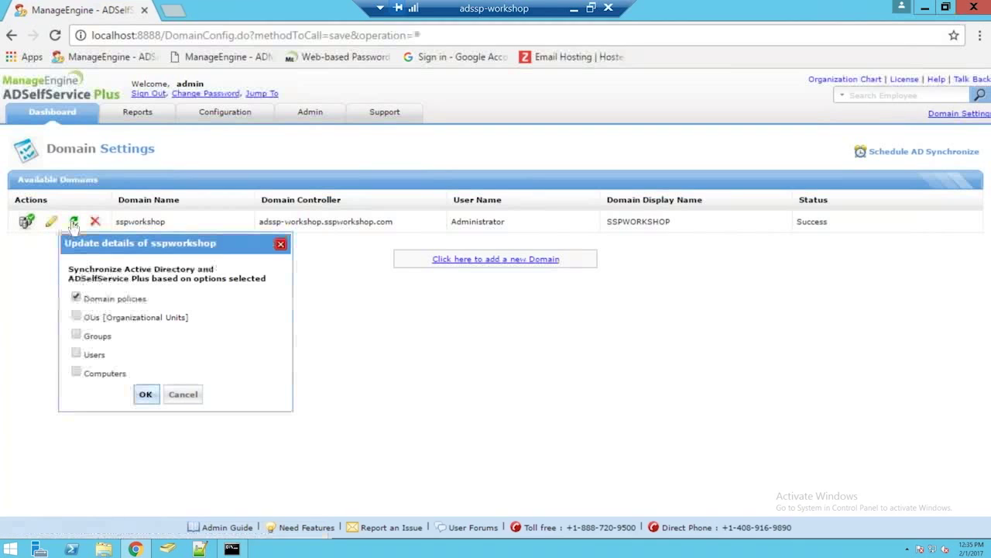
left_click(280, 243)
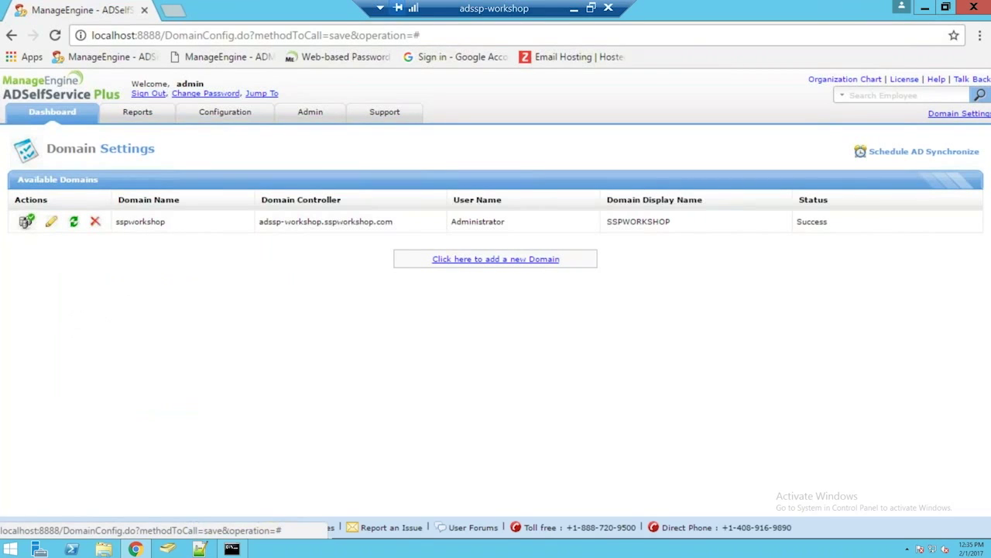
left_click(495, 259)
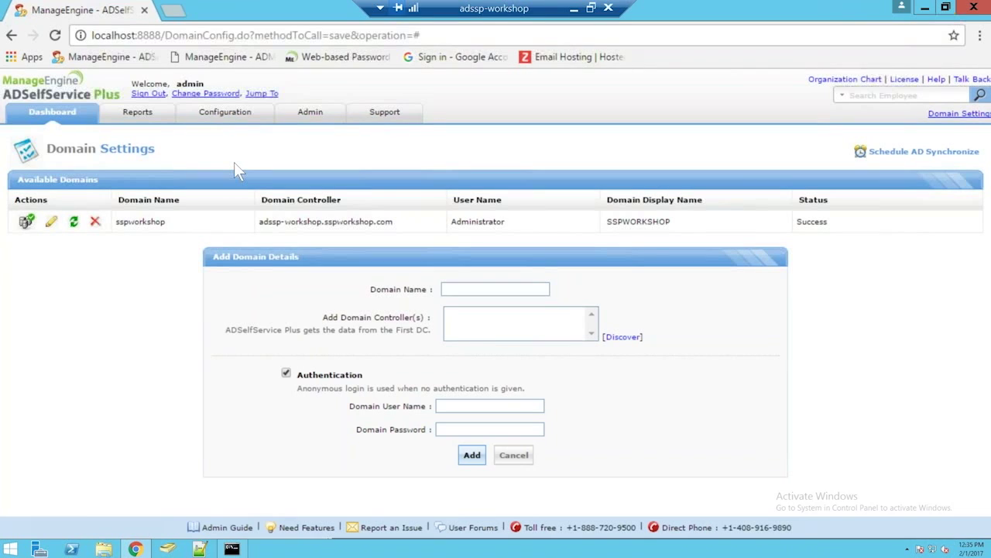
left_click(223, 116)
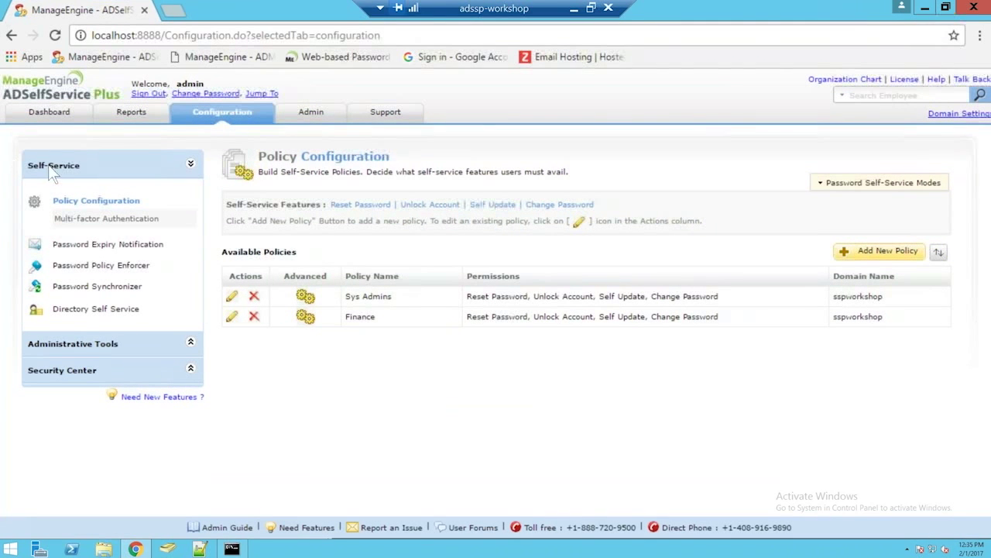
Step: Filter the Password Synchronizer apps to Single Sign On Apps and open the Google Apps configuration
left_click(82, 288)
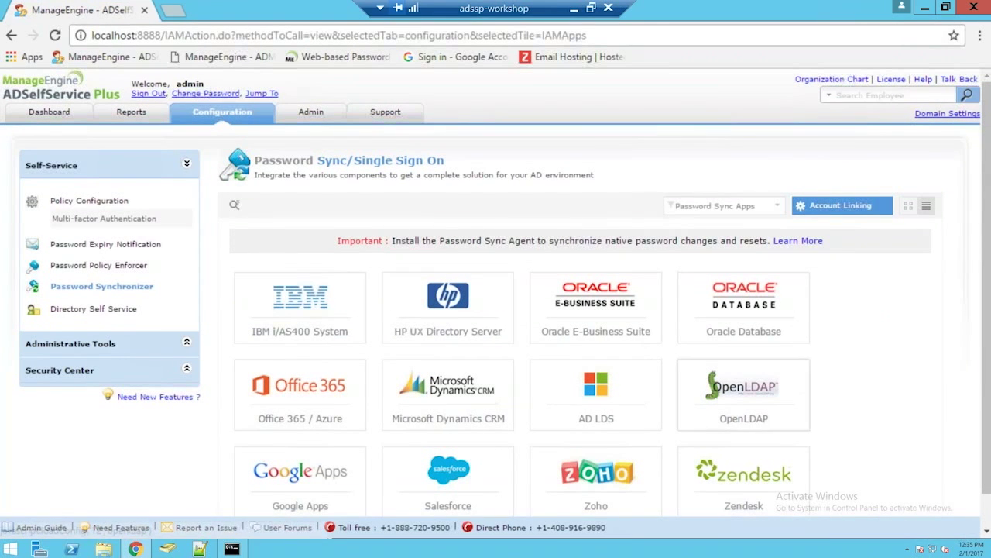
scroll(913, 345, "down", 1)
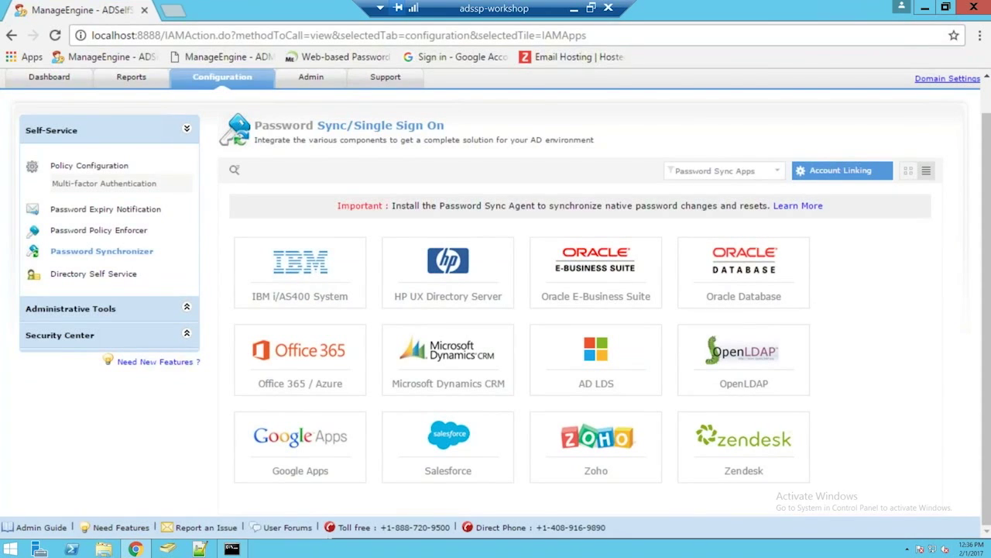
left_click(765, 178)
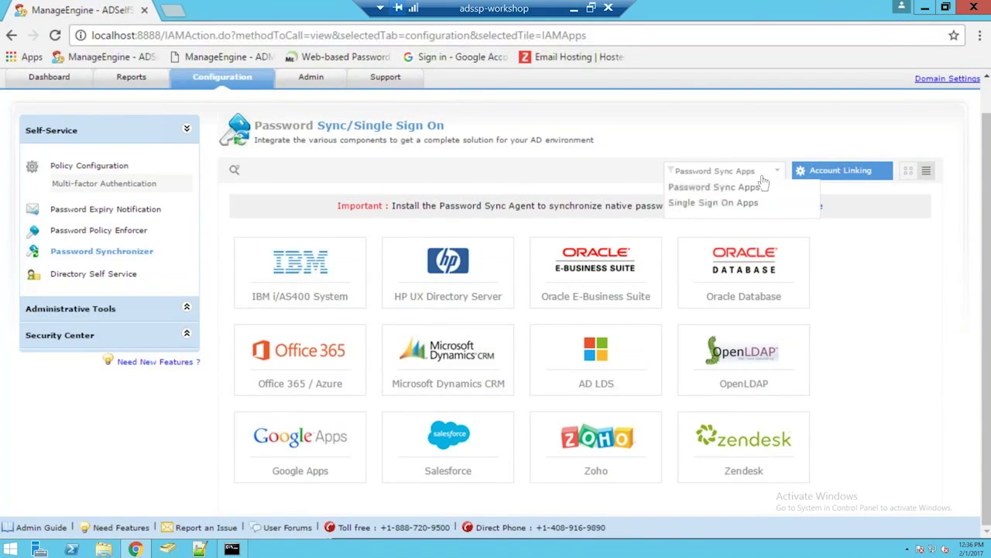
left_click(716, 203)
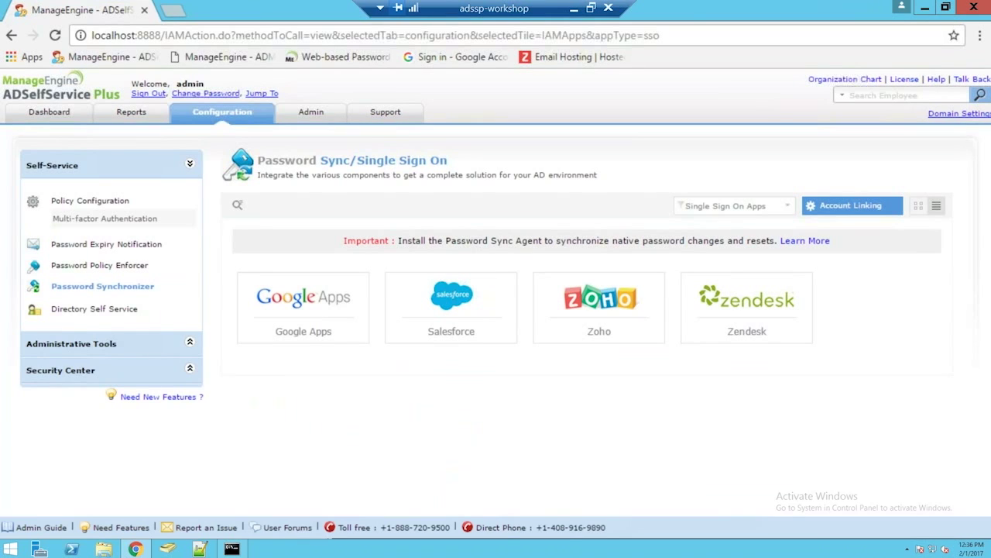
left_click(310, 318)
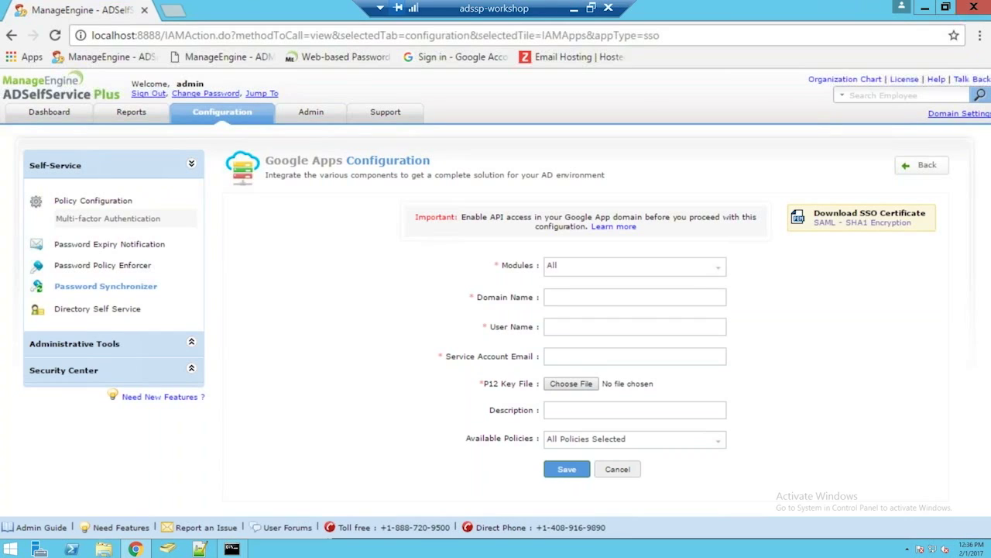
Step: Limit the Google Apps modules to Single Sign-On and enter the domain vdstesting.com
left_click(654, 271)
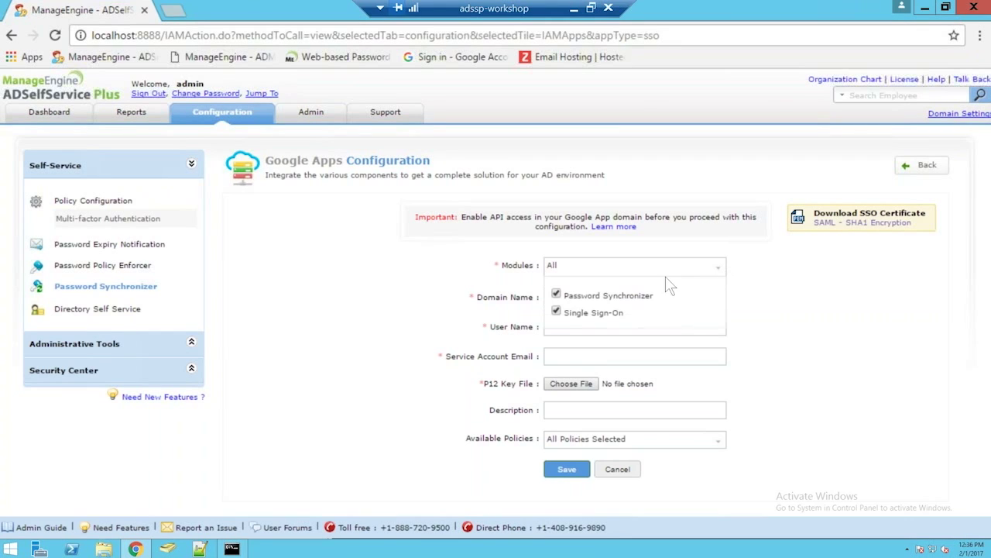
left_click(557, 295)
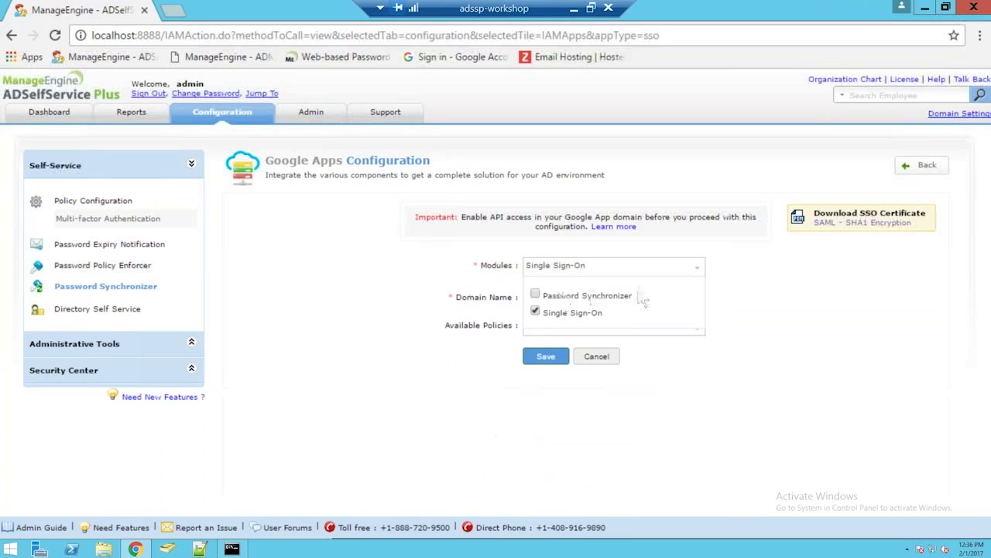
left_click(721, 283)
left_click(671, 297)
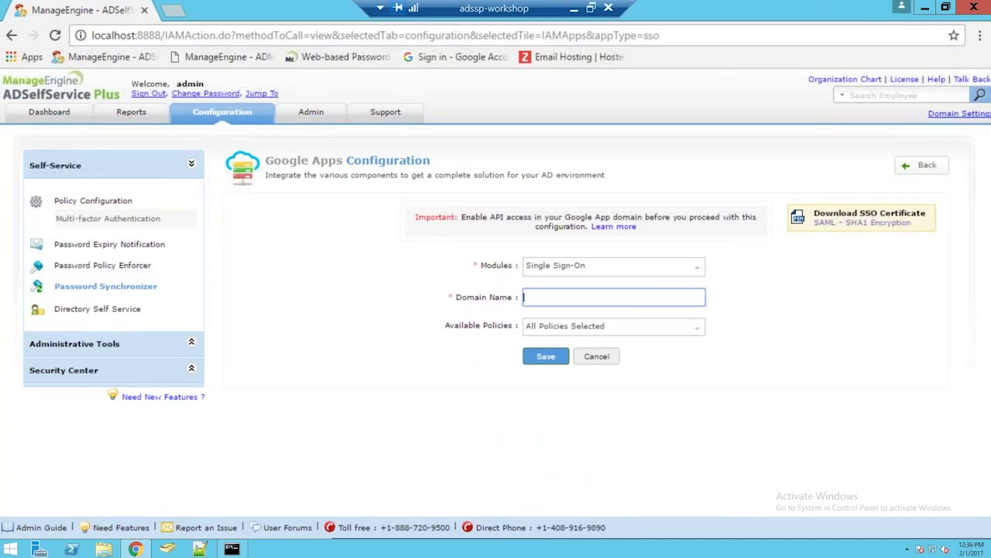
type("vdstesting.com")
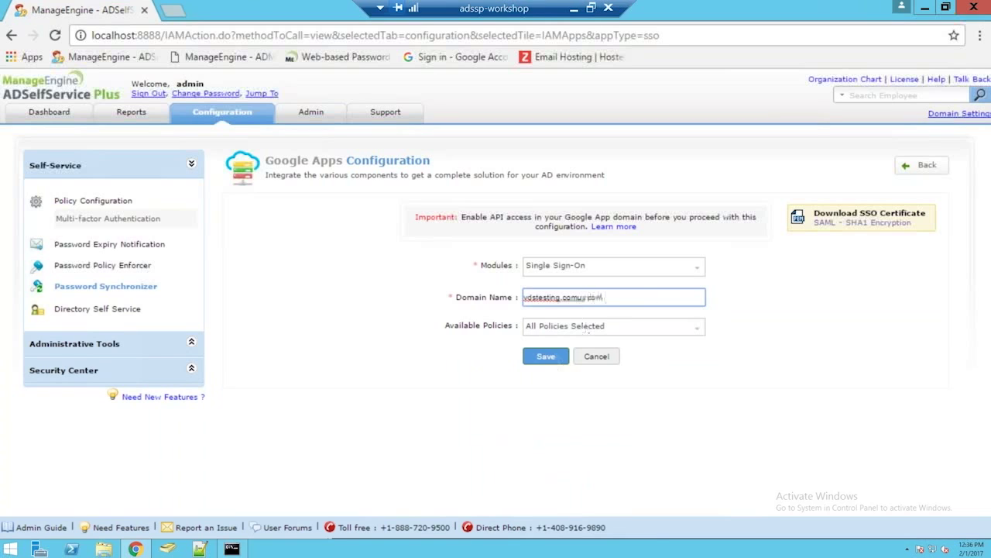
Step: Save the Google Apps system, then delete the vdstesting.comuv.com entry and confirm
left_click(553, 356)
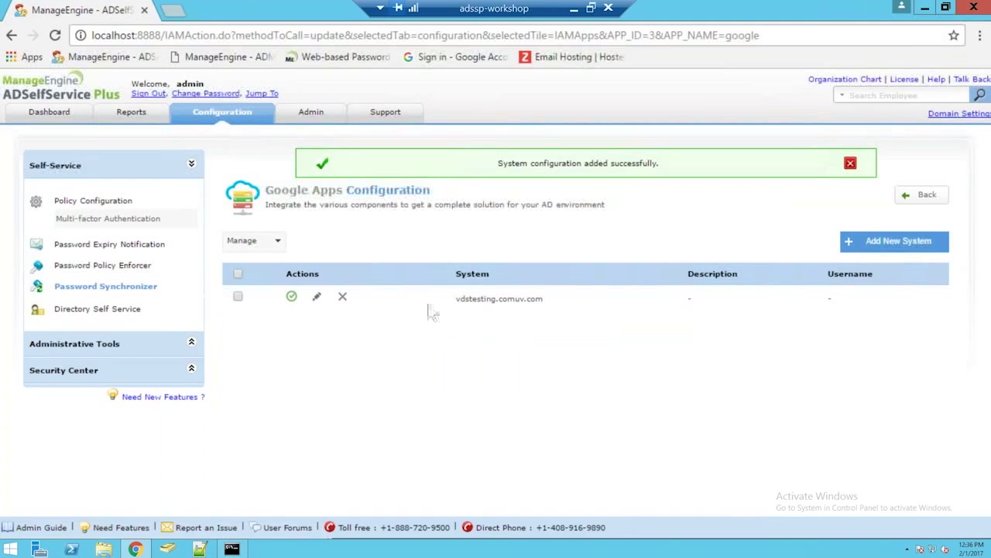
left_click(342, 298)
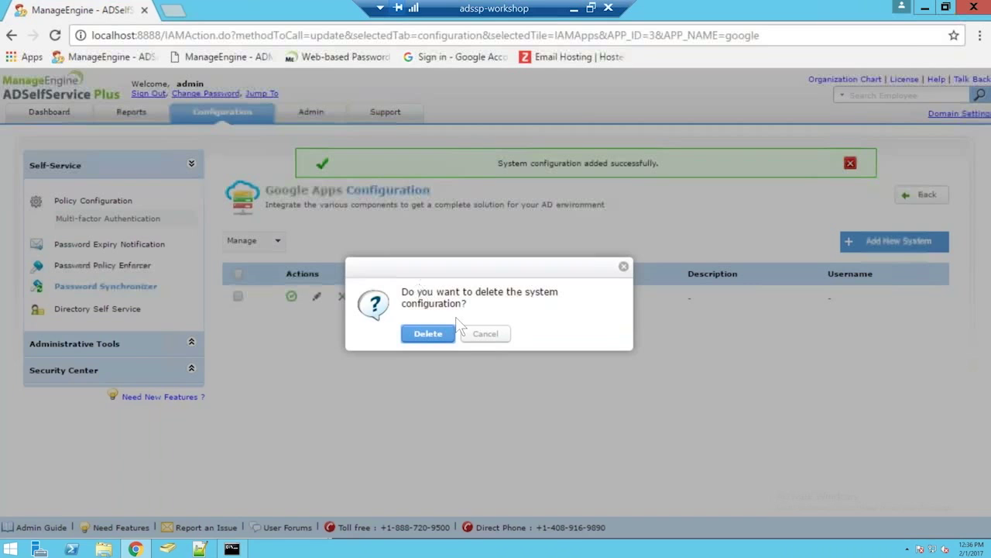
left_click(429, 333)
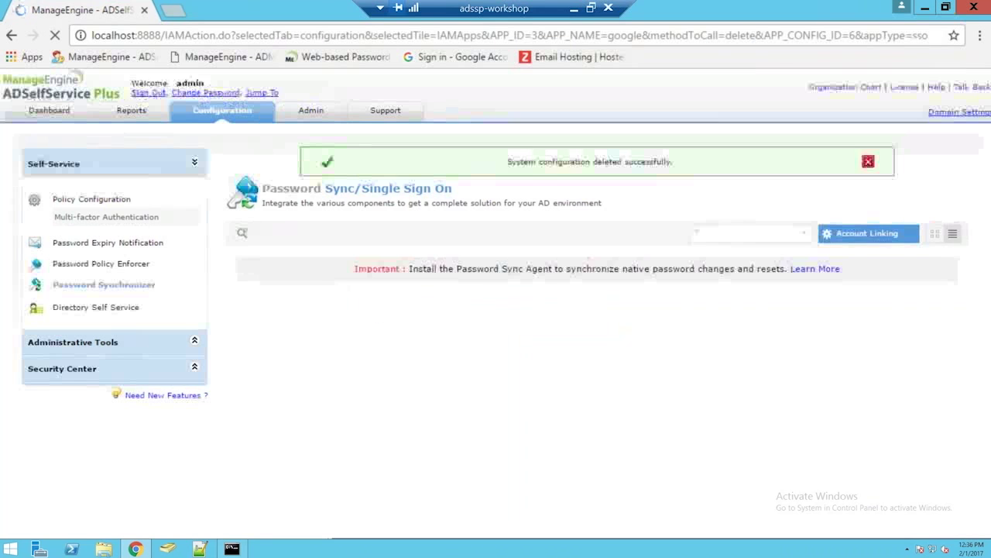
Step: Save a new Google Apps system for vdstesting.comuv.com with Single Sign-On only, restricted to Sys Admins
left_click(327, 350)
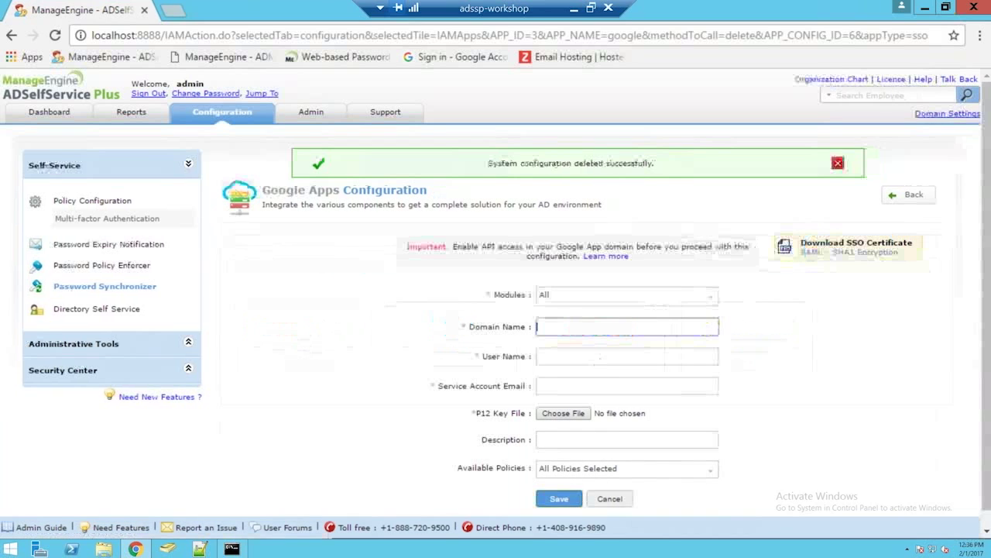
left_click(582, 299)
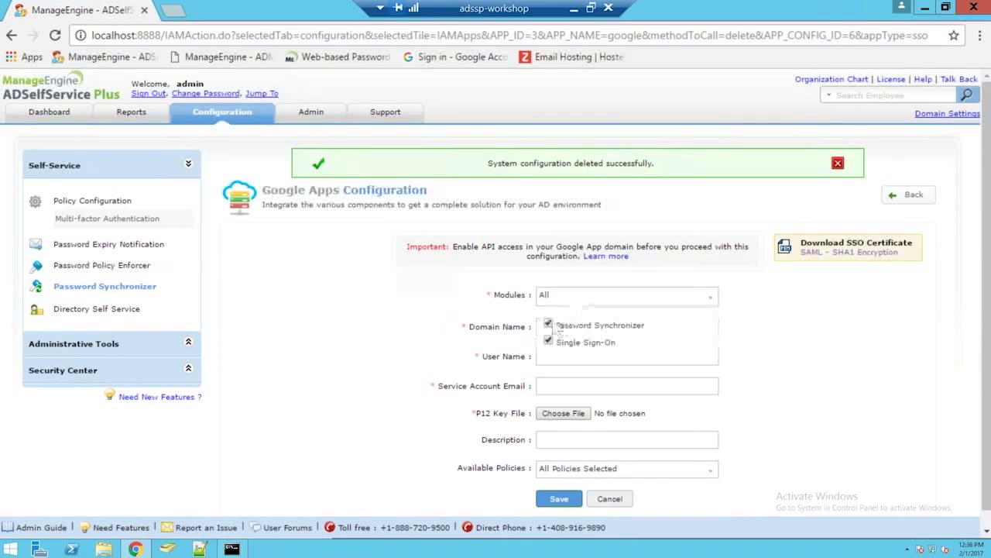
left_click(548, 324)
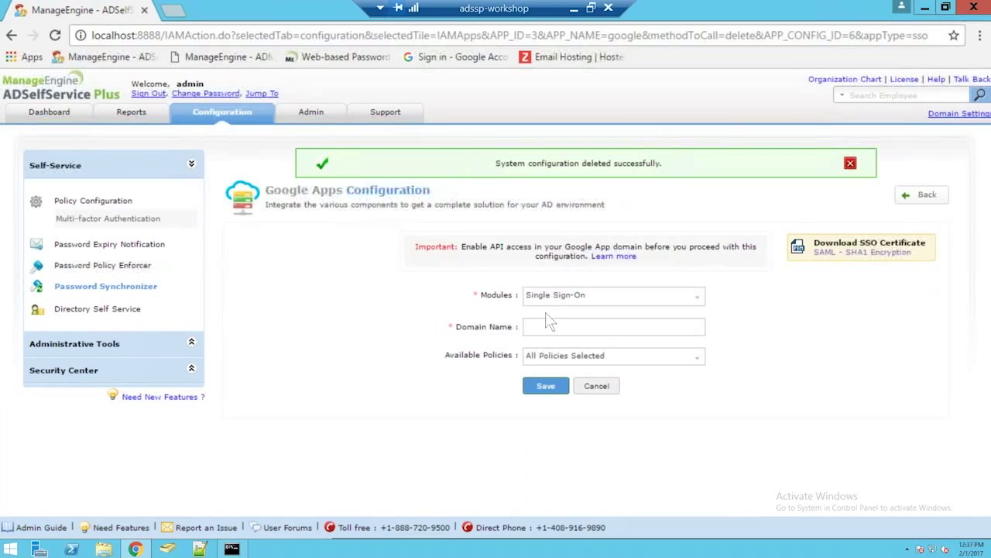
left_click(545, 326)
type("vds")
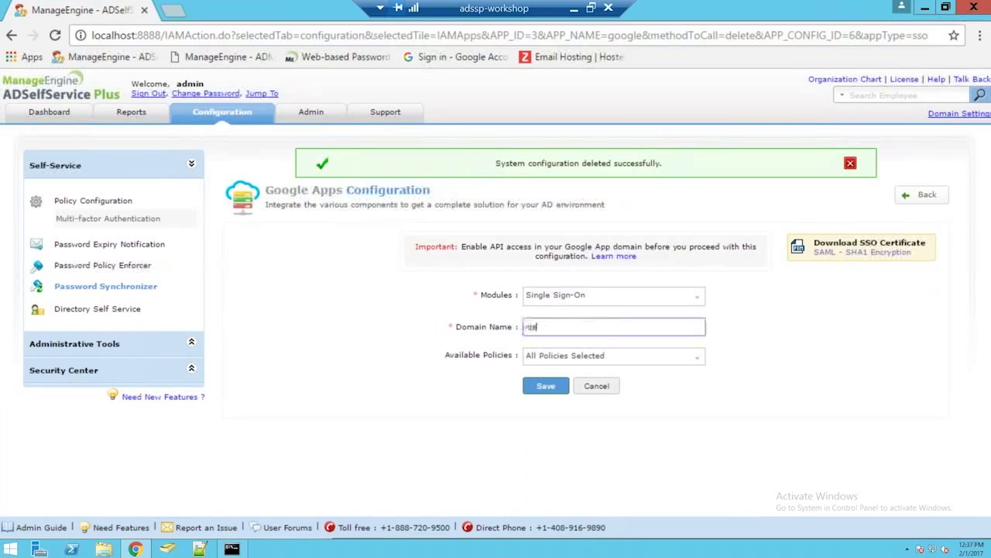
type("testing.comuv.com")
left_click(577, 355)
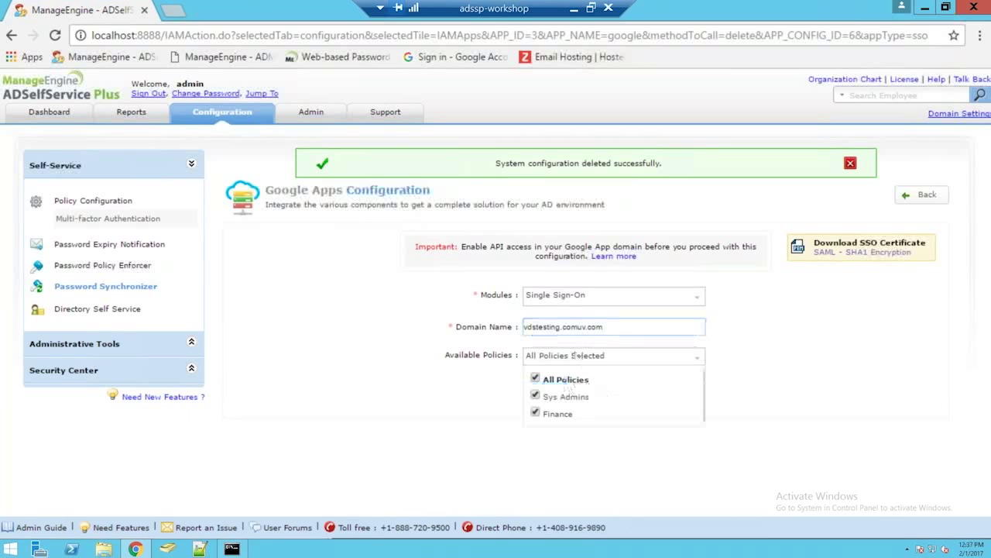
left_click(536, 379)
left_click(535, 396)
left_click(496, 395)
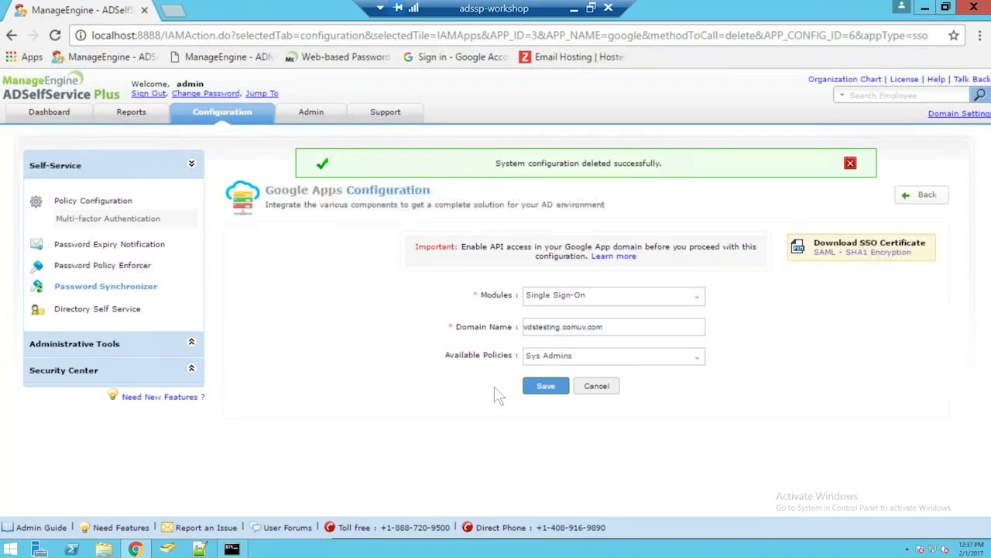
left_click(557, 389)
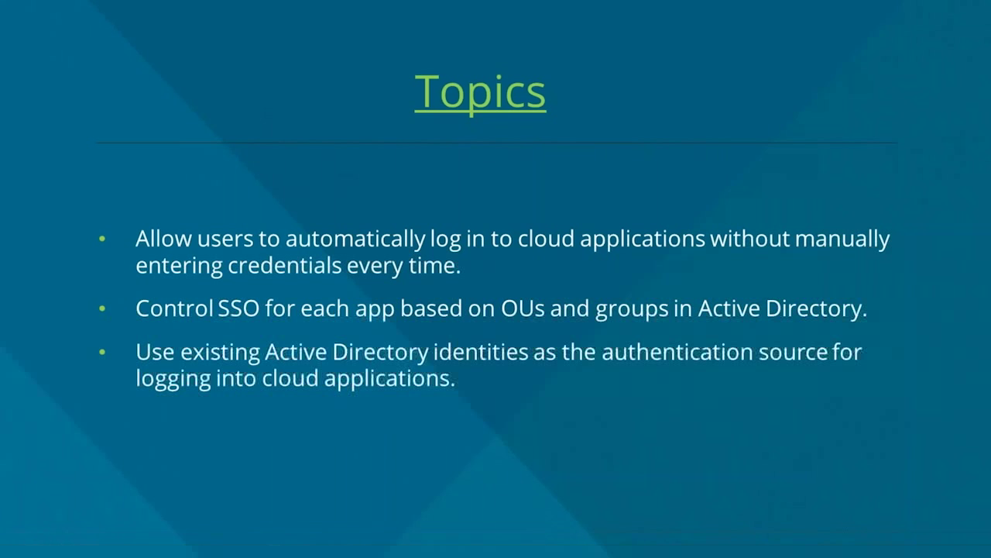
key("alt+Tab")
key("alt+Tab")
key("alt+Tab")
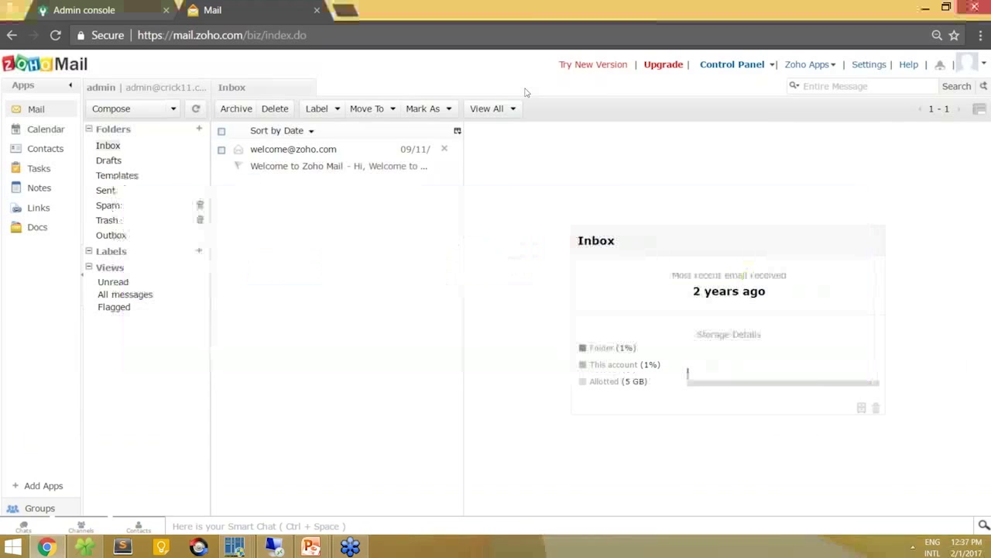
Step: In Google Admin Security, expand SSO settings and review the adssp-workshop:8888 sign-in, sign-out and password URLs
left_click(74, 6)
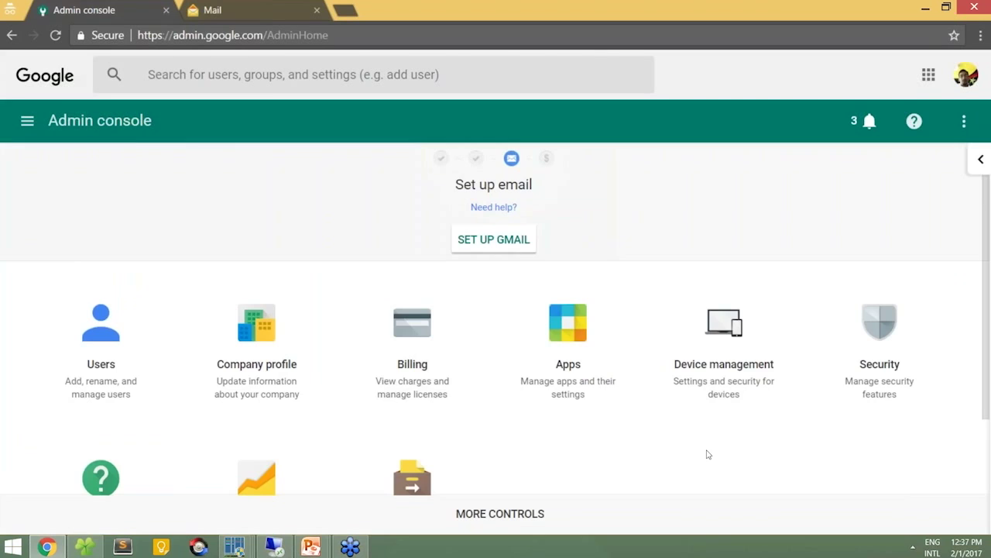
scroll(707, 454, "down", 1)
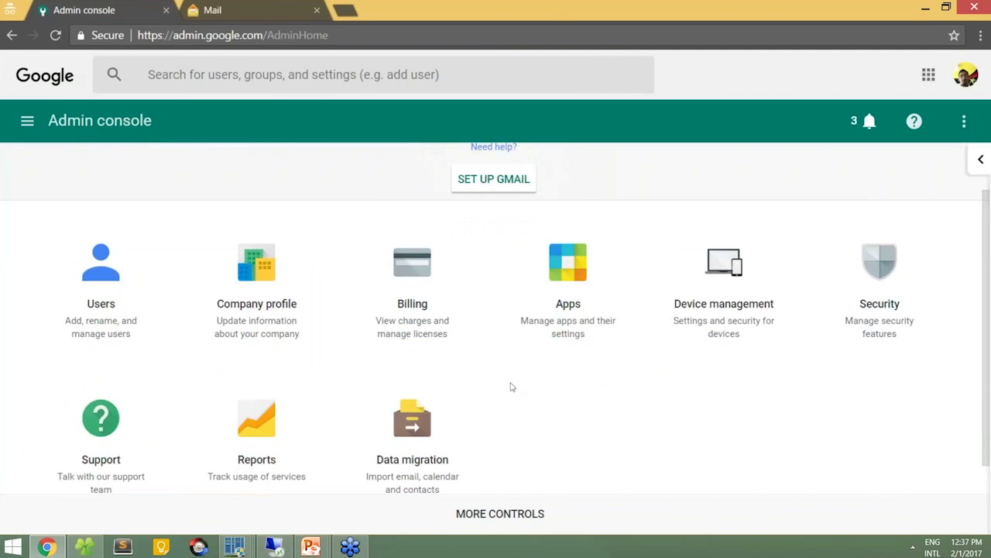
left_click(884, 316)
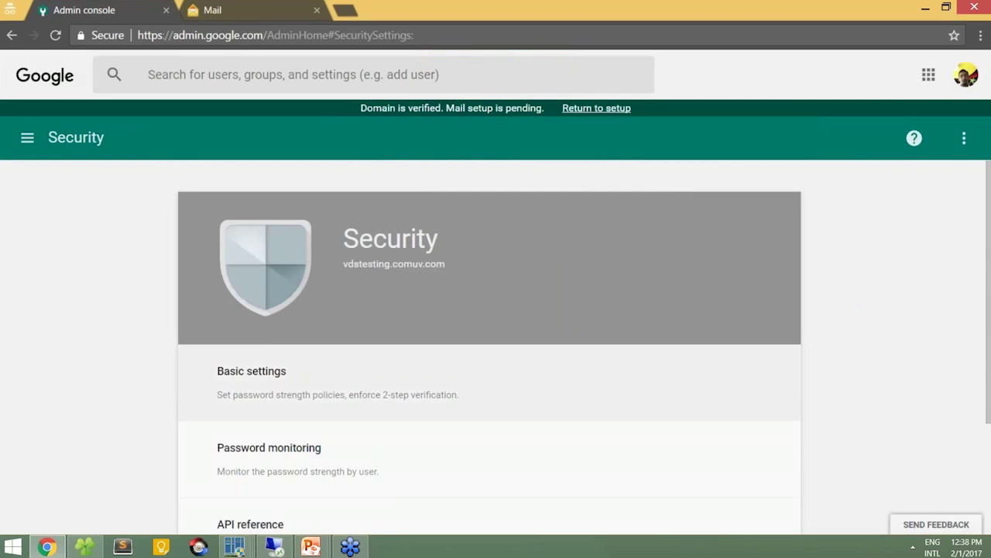
scroll(324, 410, "down", 3)
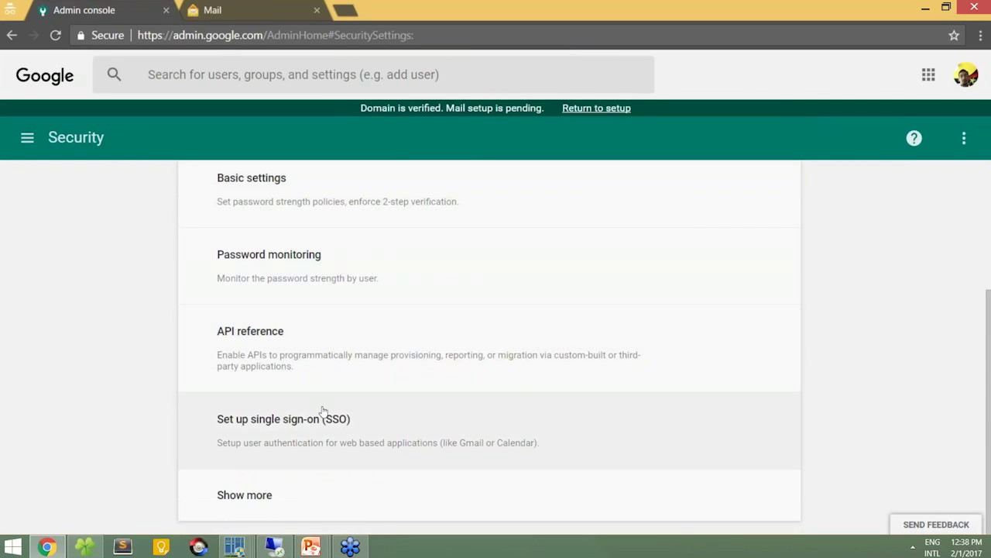
left_click(324, 410)
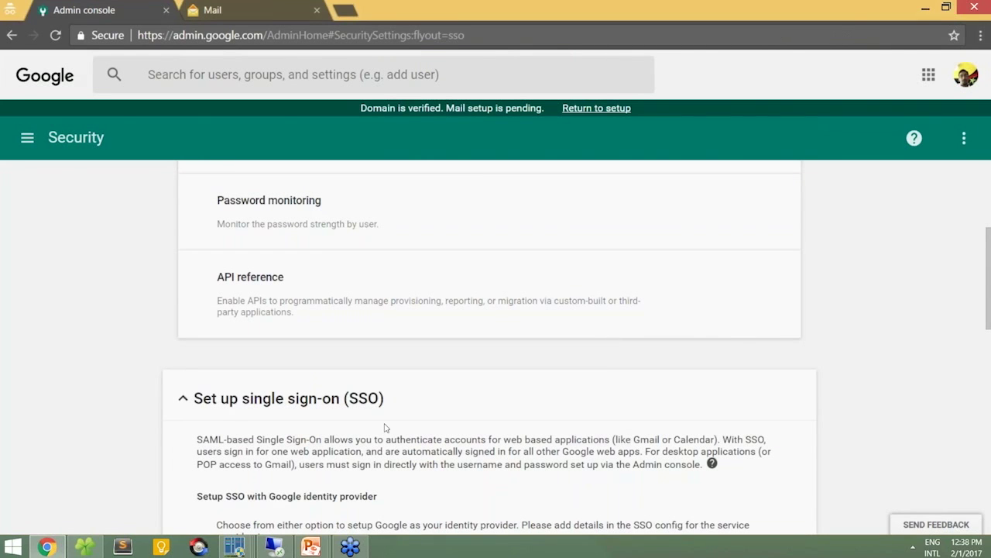
scroll(385, 427, "down", 5)
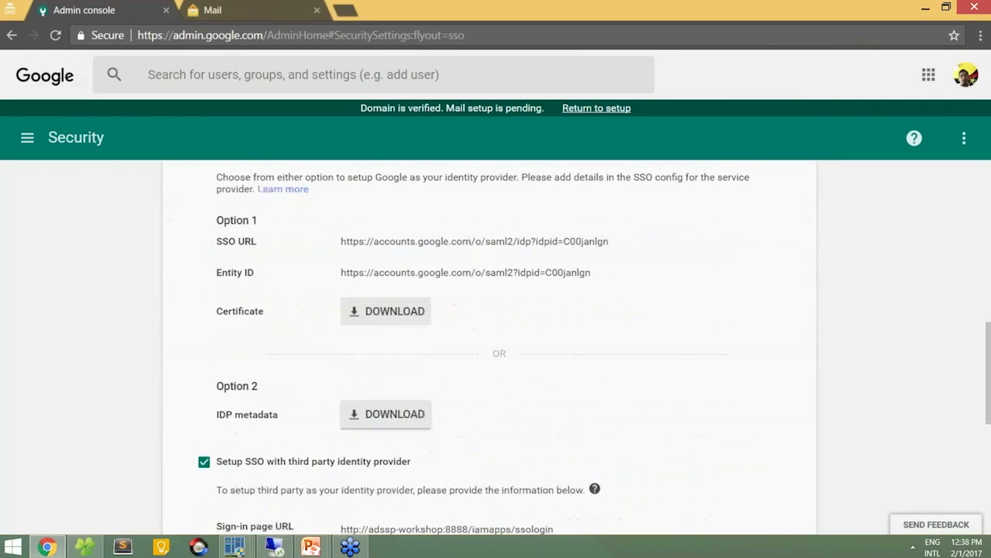
scroll(256, 349, "down", 1)
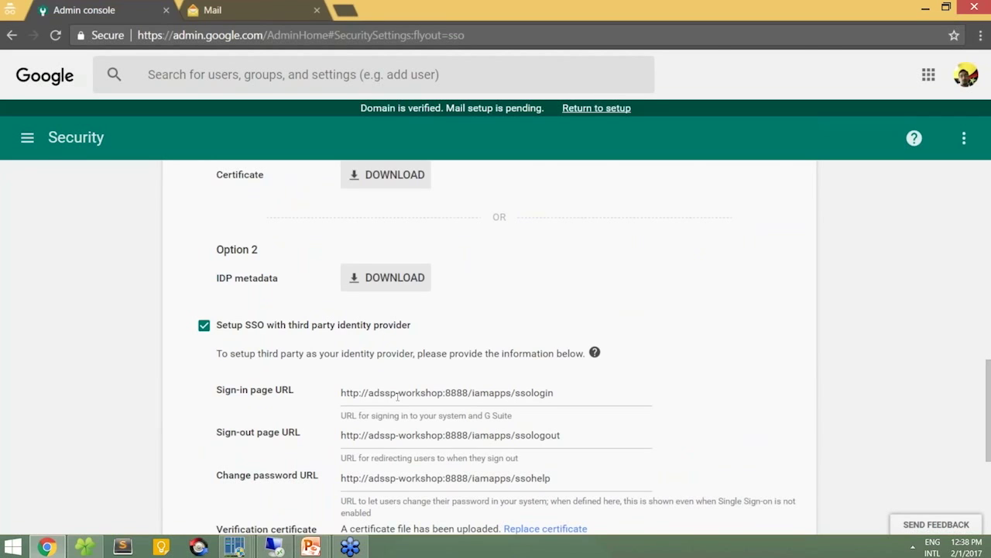
scroll(402, 394, "down", 2)
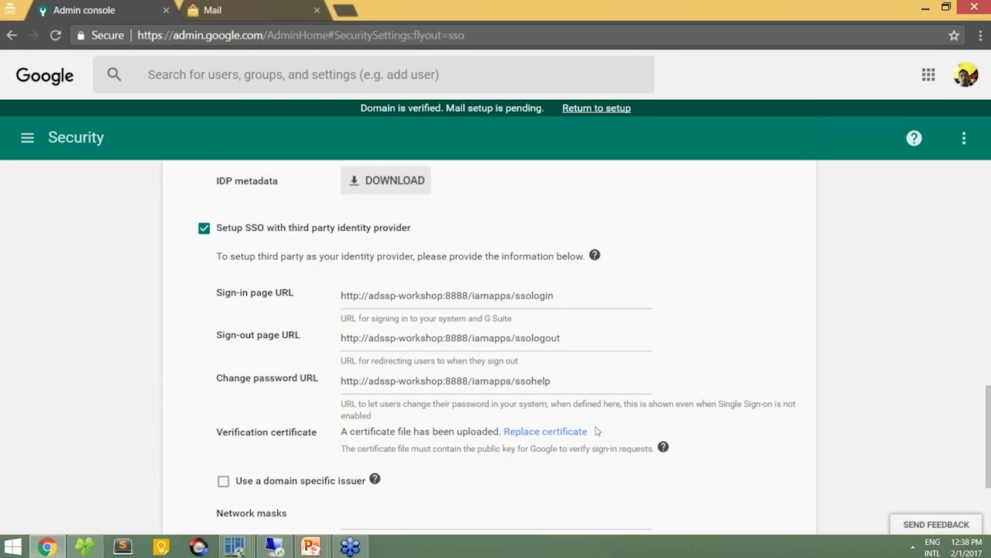
left_click(282, 546)
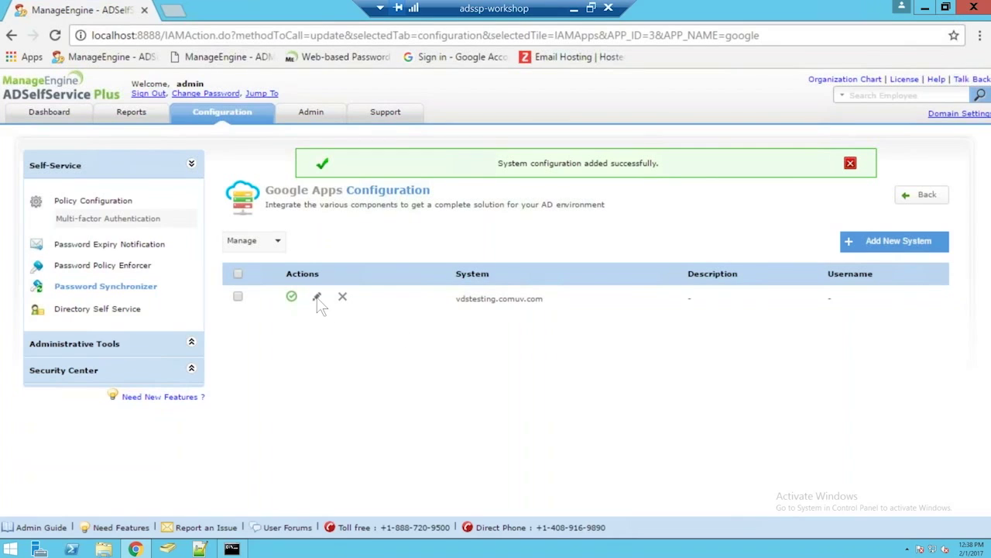
Step: Open the vdstesting.comuv.com system's SSO/SAML details and download the certificate rsacert (7).pem
left_click(317, 297)
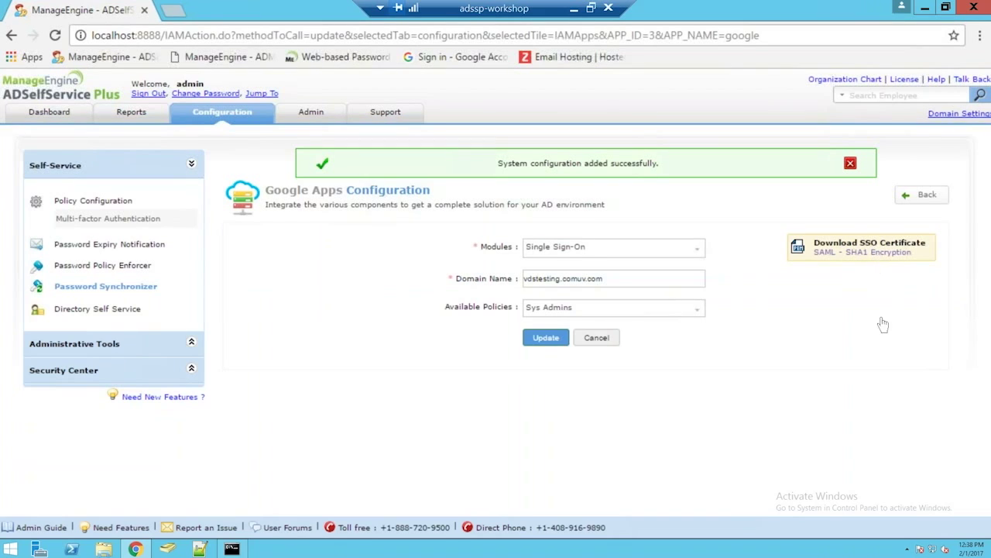
left_click(855, 248)
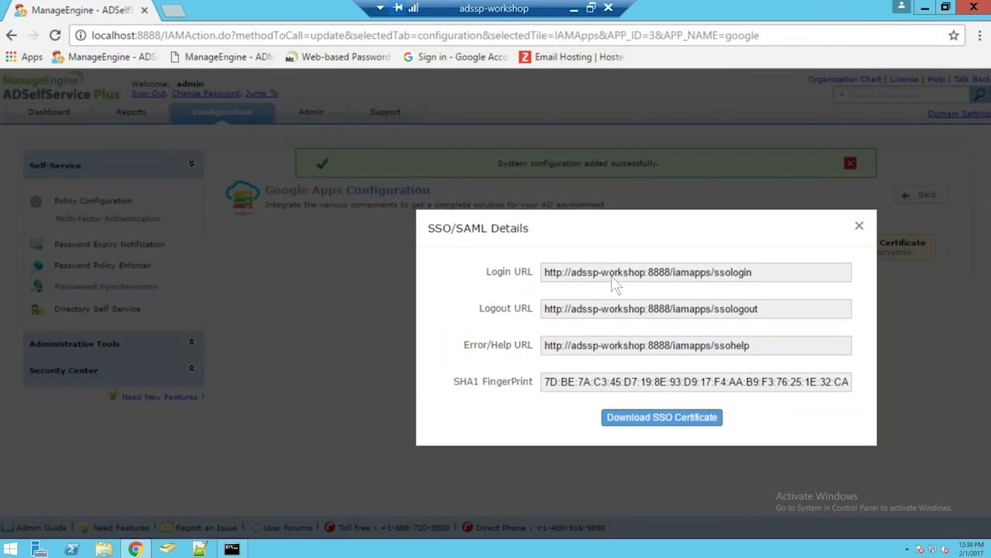
left_click(650, 420)
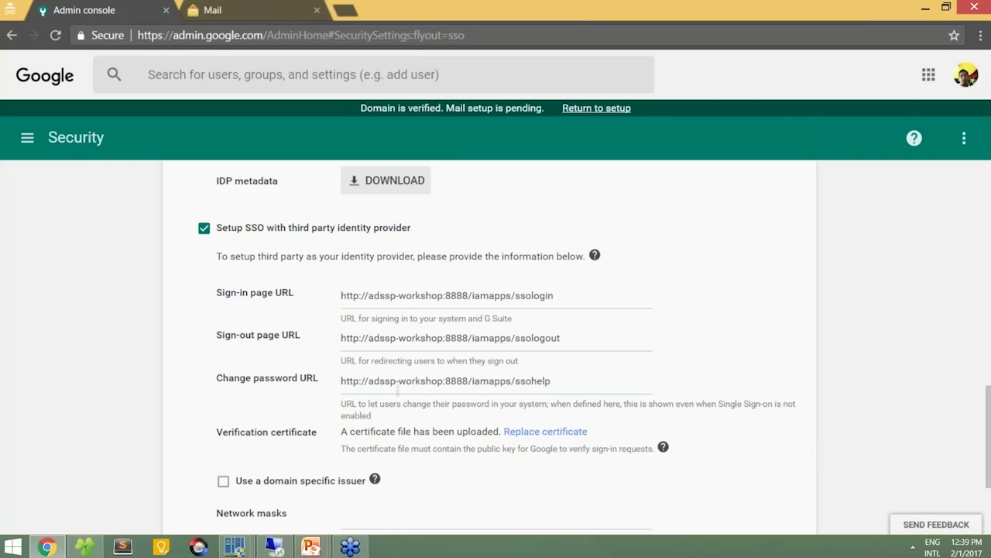
Step: Scroll Google Admin's SSO section to compare its third-party IdP URLs with ADSelfService Plus
scroll(425, 364, "down", 1)
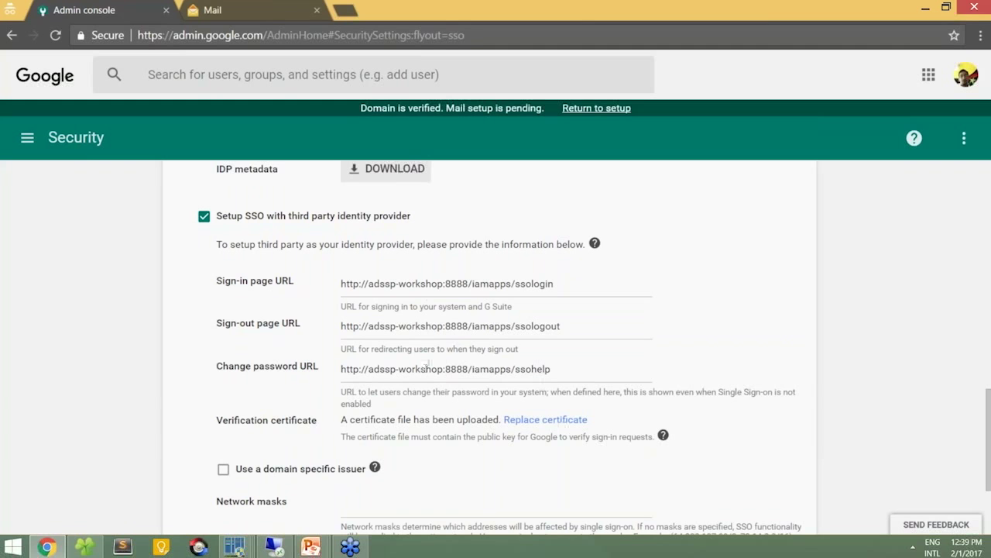
scroll(450, 283, "down", 2)
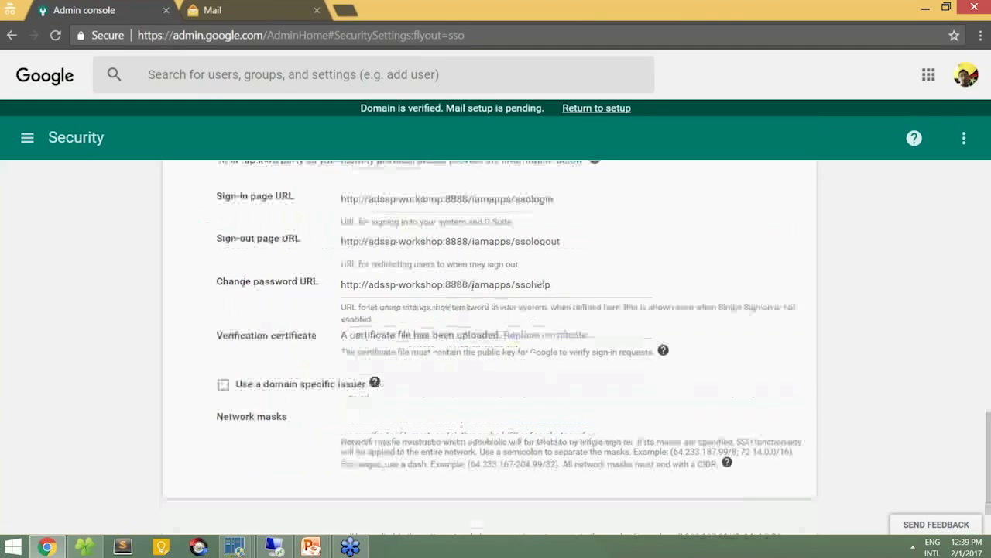
scroll(375, 532, "up", 1)
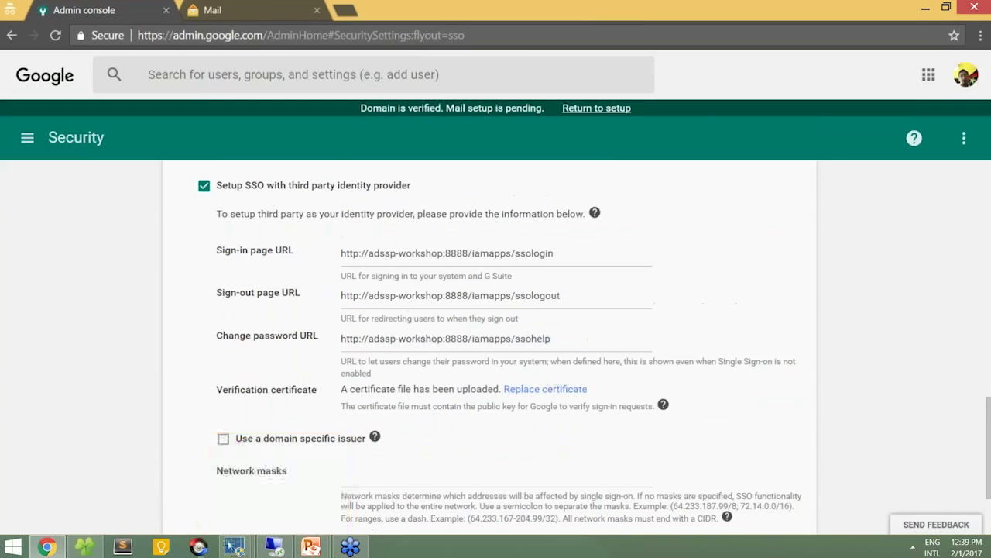
left_click(277, 547)
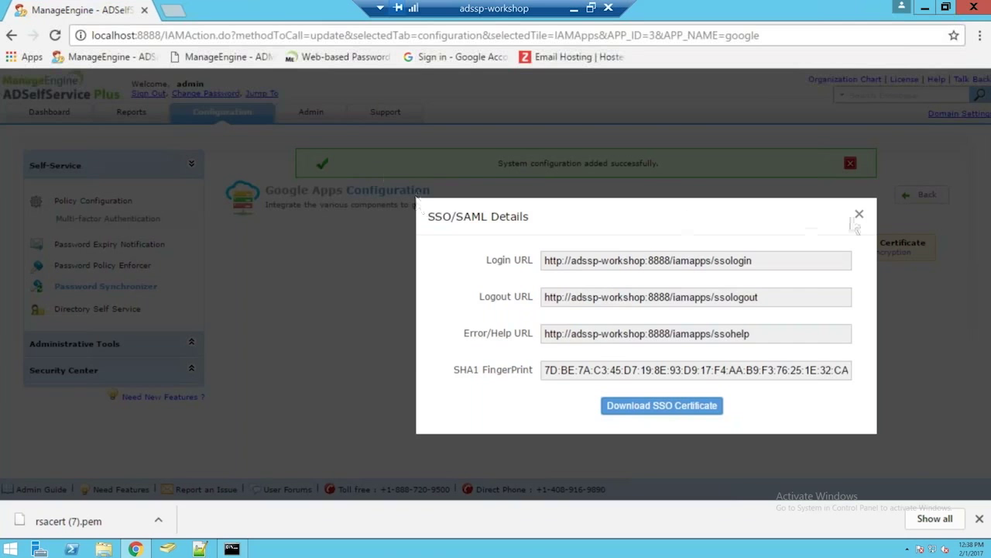
Step: Close the SSO/SAML details, then log into the ADSelfService Plus portal privately with the domain user's credentials
left_click(860, 214)
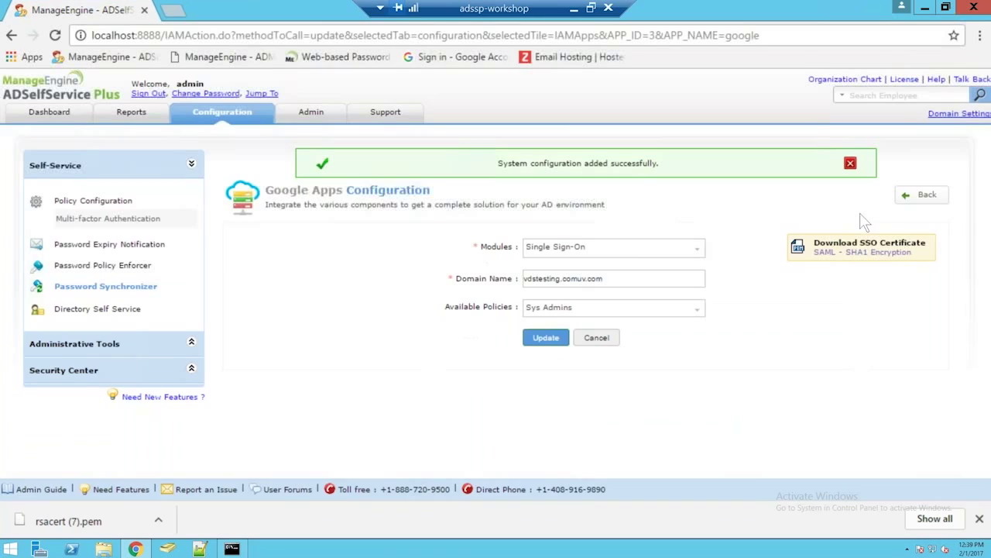
key("ctrl+shift+n")
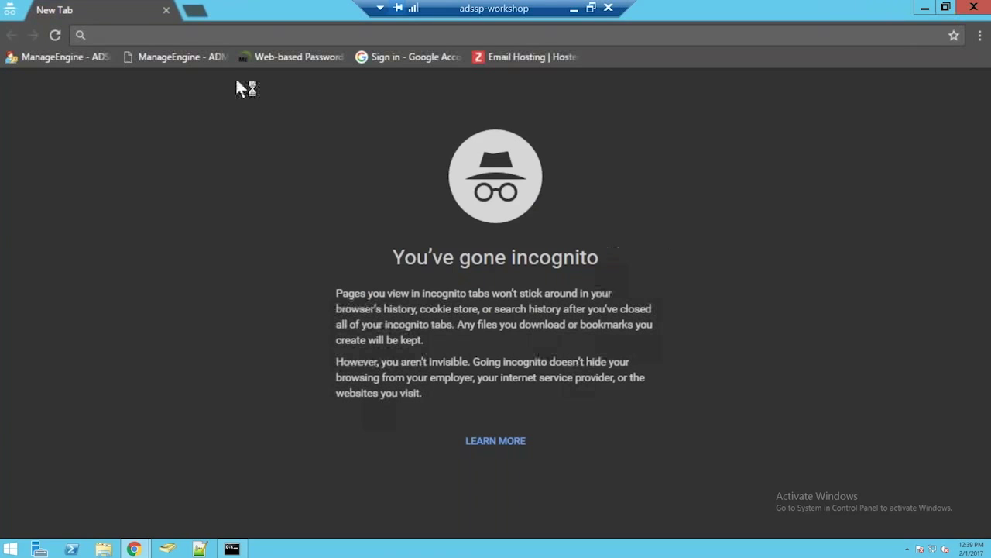
left_click(84, 58)
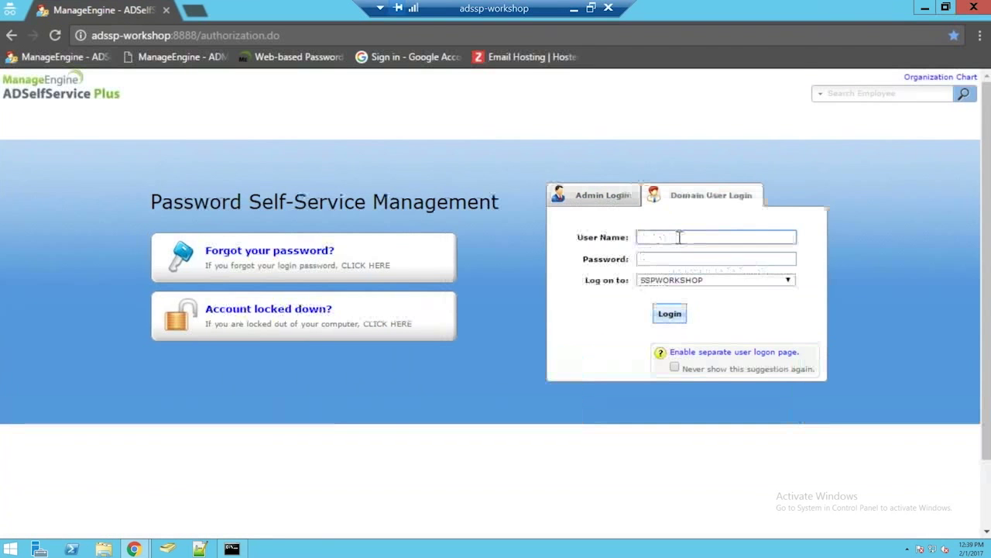
key("Tab")
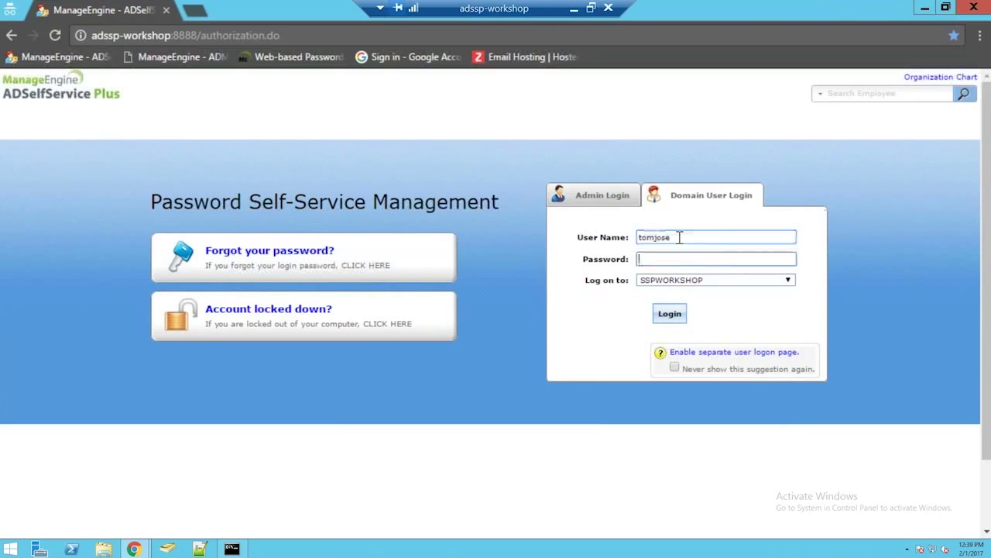
type("••••••••••")
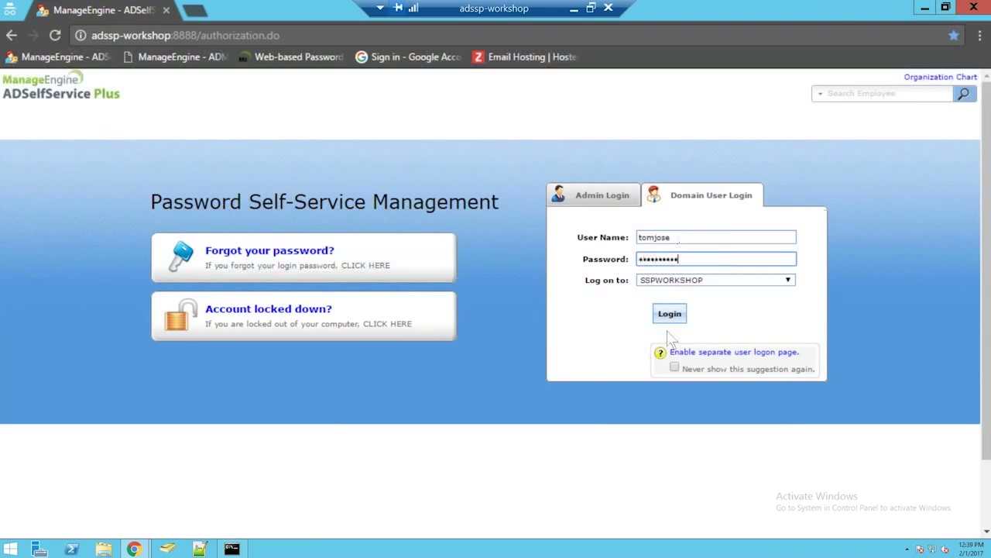
left_click(670, 314)
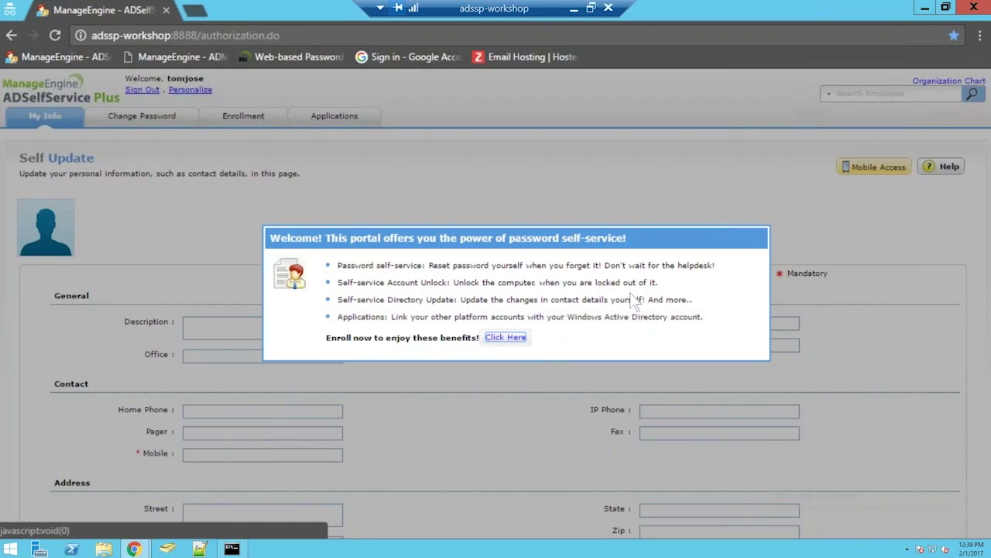
Step: Begin enrollment and answer the mother's maiden name security question, entering the answer twice
left_click(504, 337)
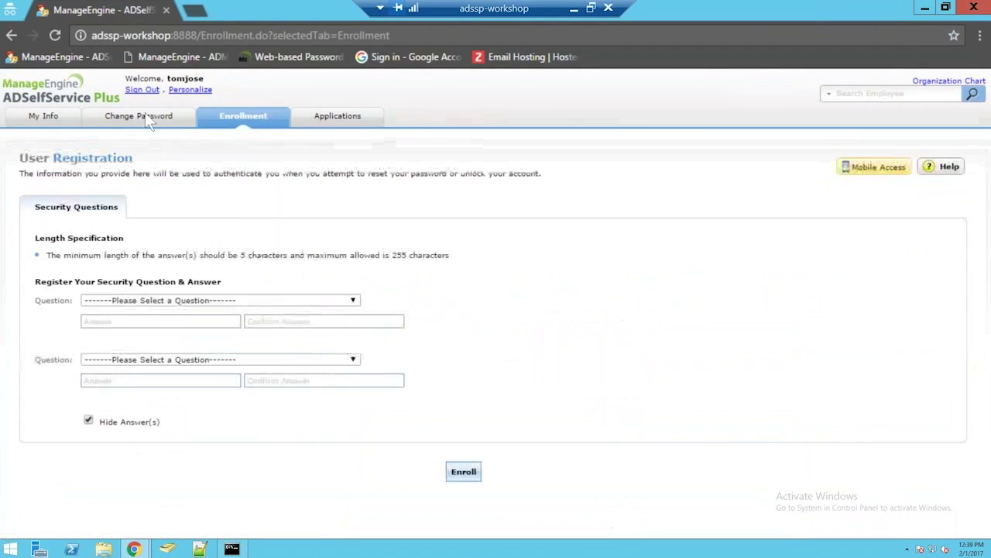
left_click(227, 302)
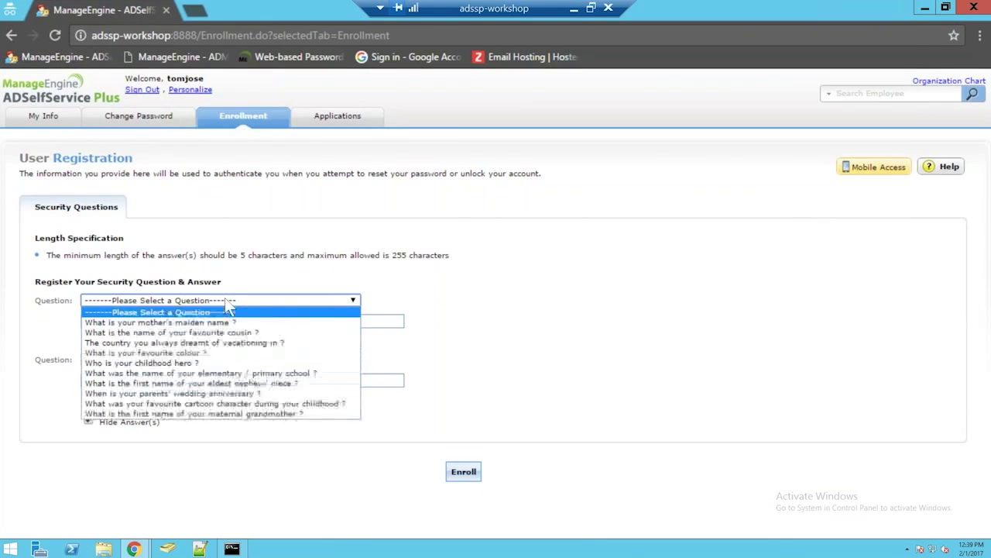
left_click(208, 320)
left_click(208, 320)
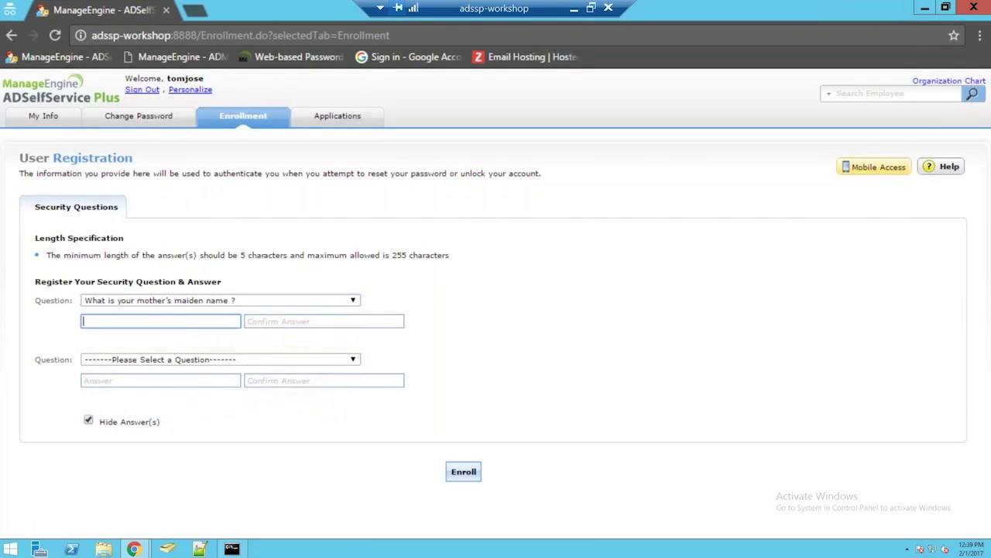
type("••••••")
key("Tab")
type("••••••")
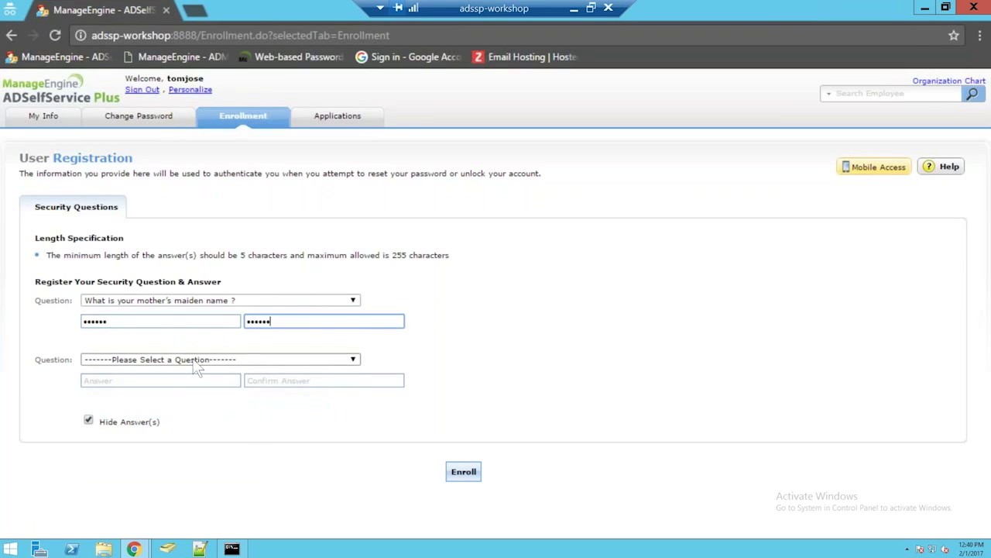
Step: Answer and confirm the dream vacation country question, then submit the enrollment
left_click(196, 366)
left_click(177, 395)
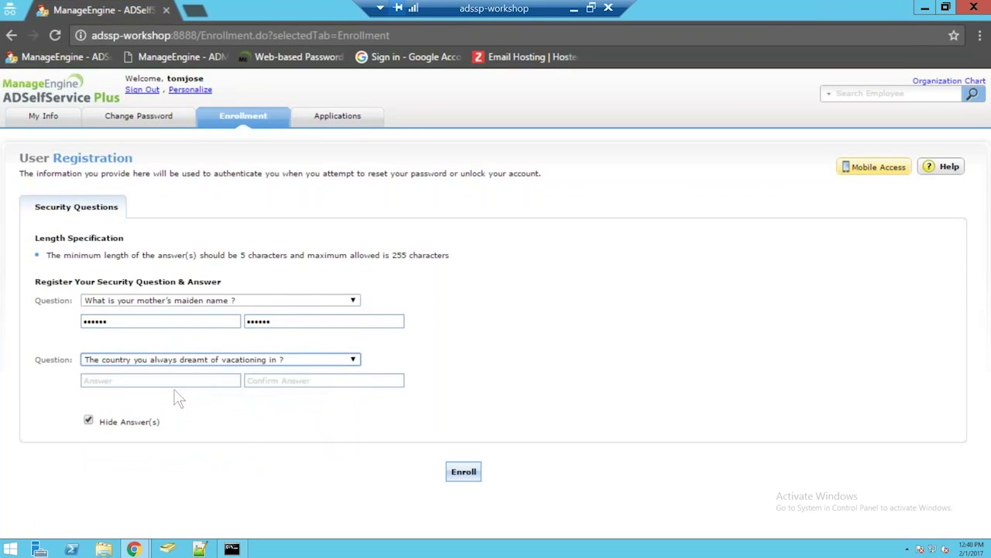
key("Tab")
type("•••")
key("Tab")
key("shift+Tab")
key("Right")
type("••")
key("Tab")
type("•••••")
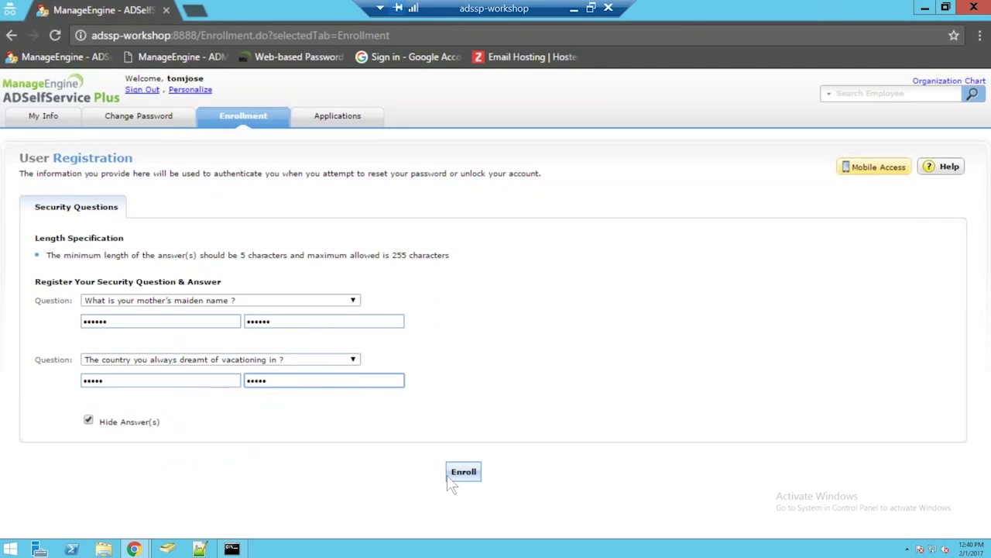
left_click(448, 476)
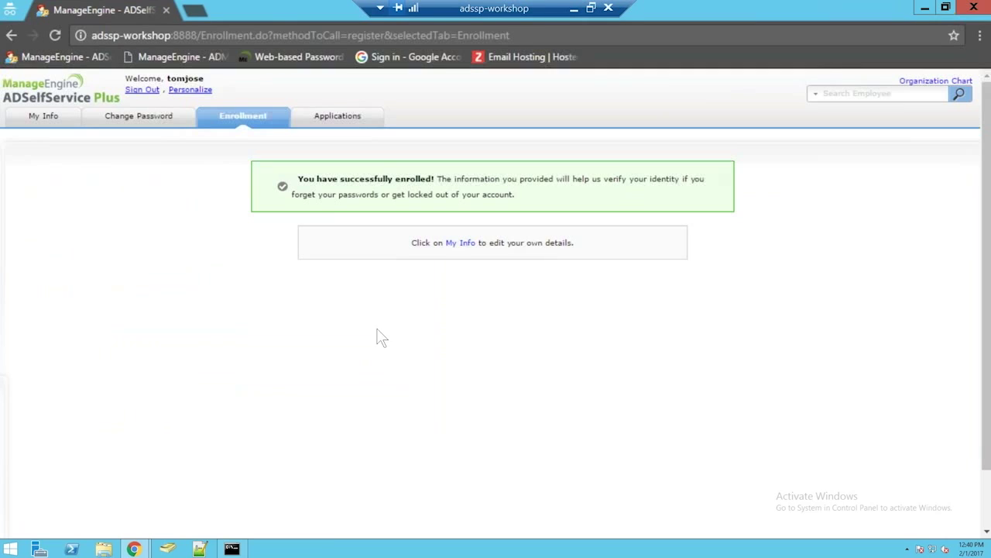
Step: Sign in to Google Apps from the Applications list through single sign-on
left_click(352, 124)
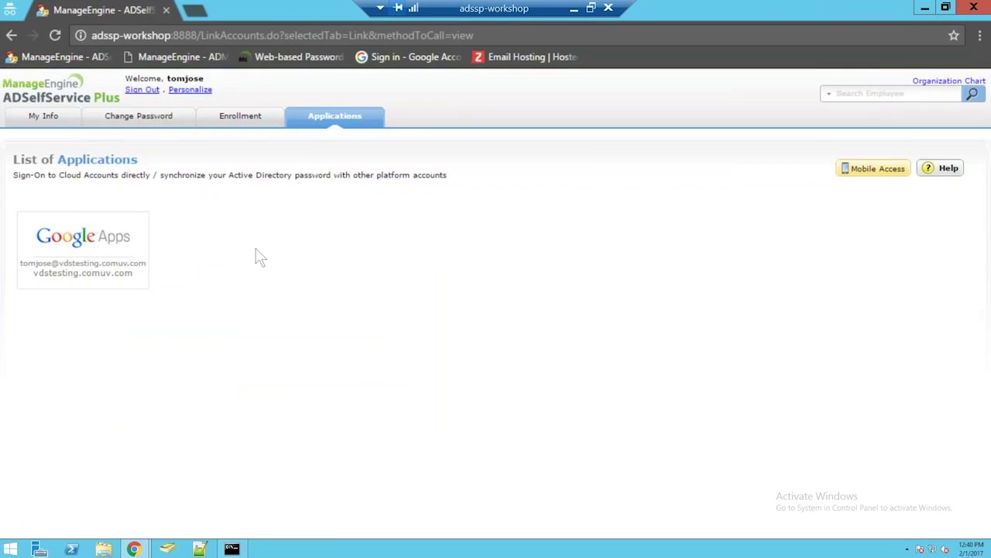
left_click(99, 256)
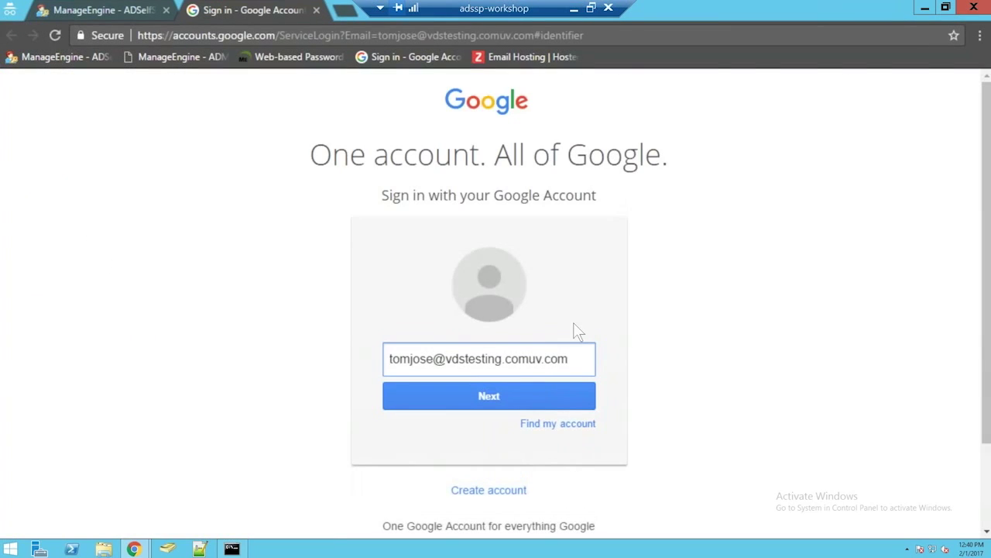
left_click(528, 400)
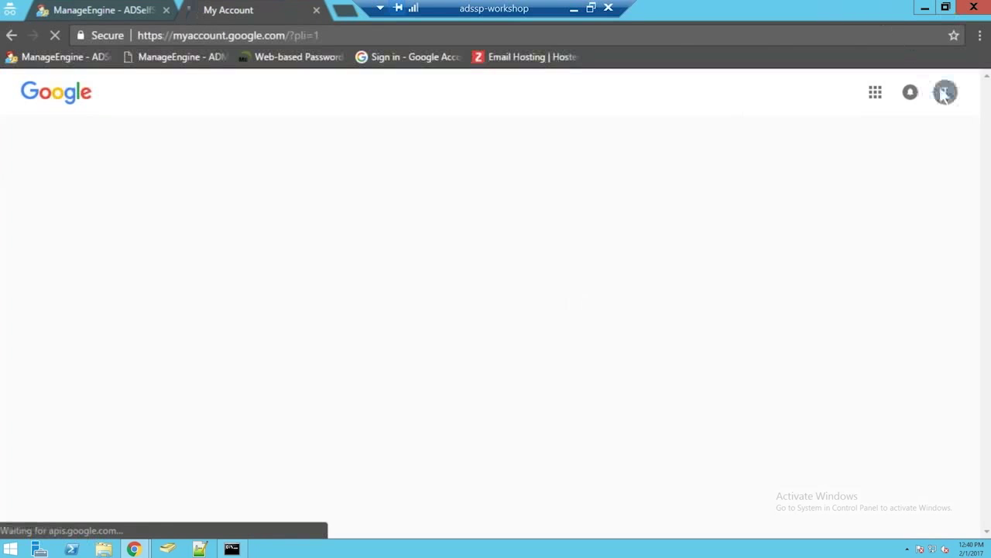
Step: Sign the user out of the Google account from the avatar menu
left_click(945, 97)
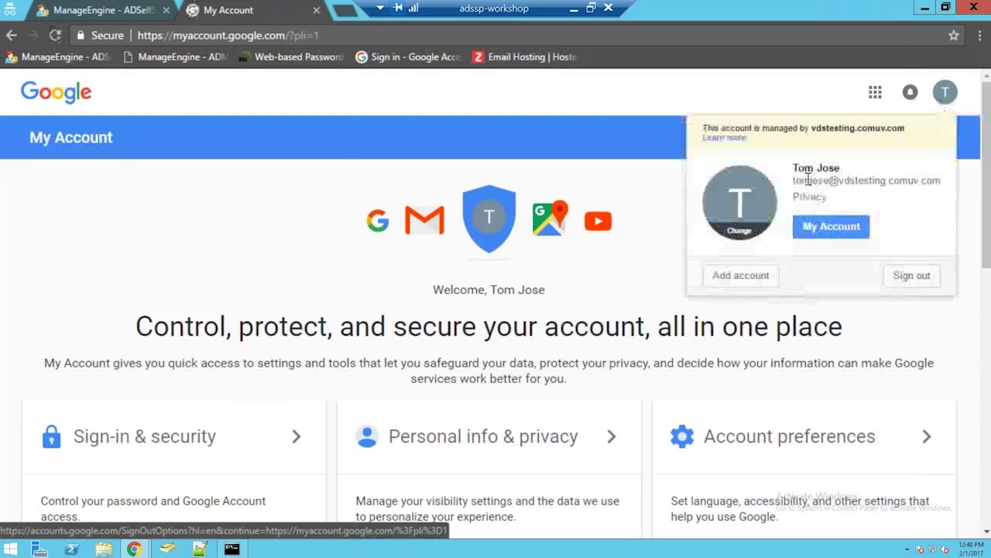
left_click(765, 112)
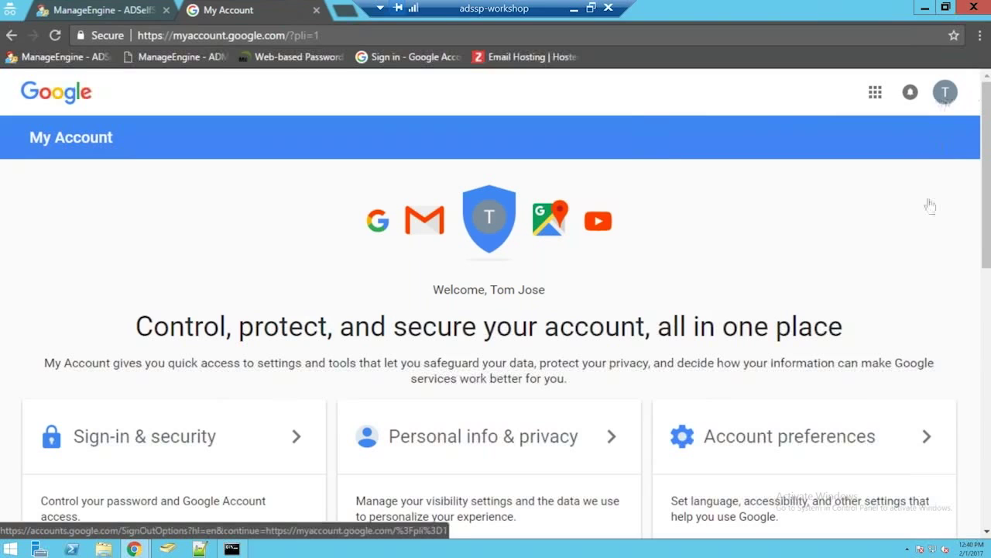
left_click(908, 276)
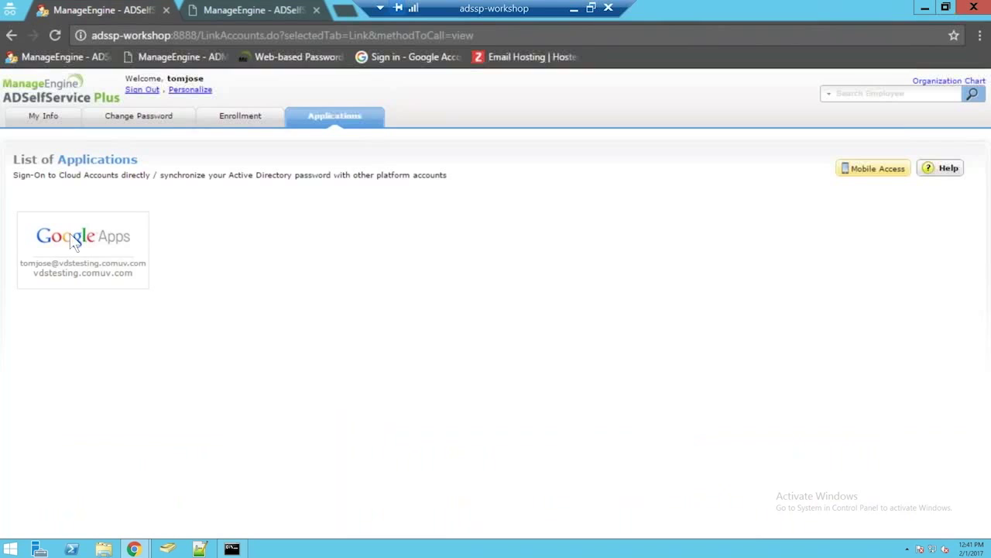
Step: Open admin.google.com in the second tab and sign in with the domain user's email via SSO
mouse_move(78, 246)
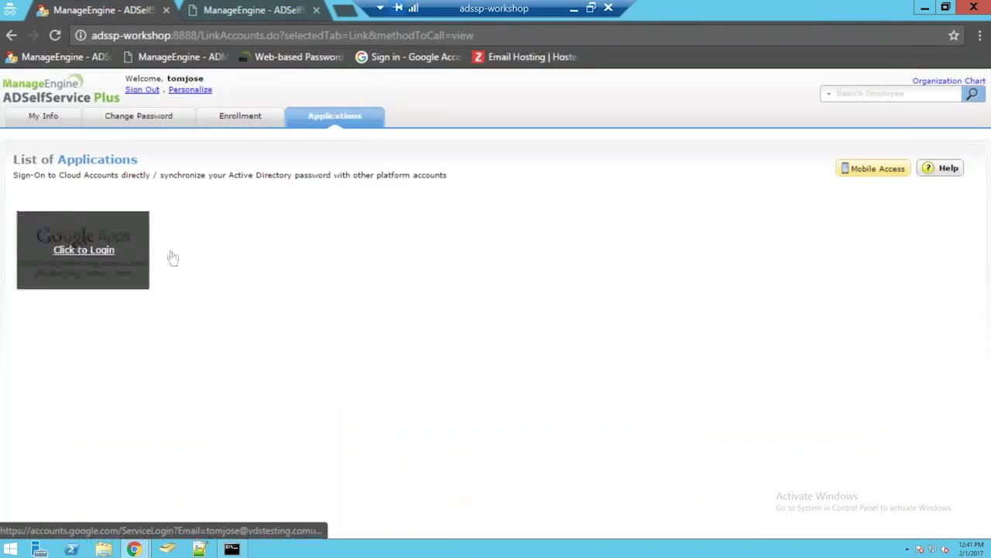
left_click(226, 9)
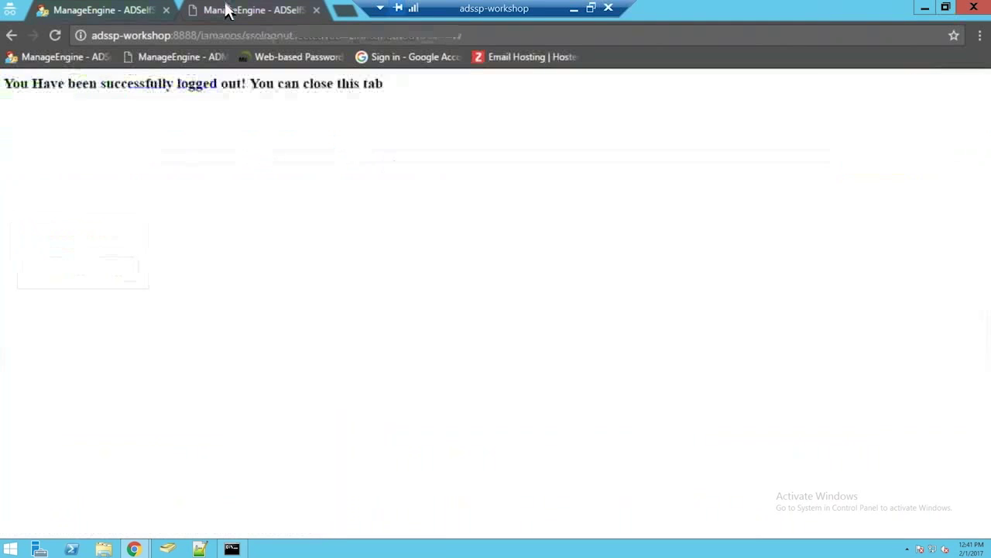
left_click(219, 36)
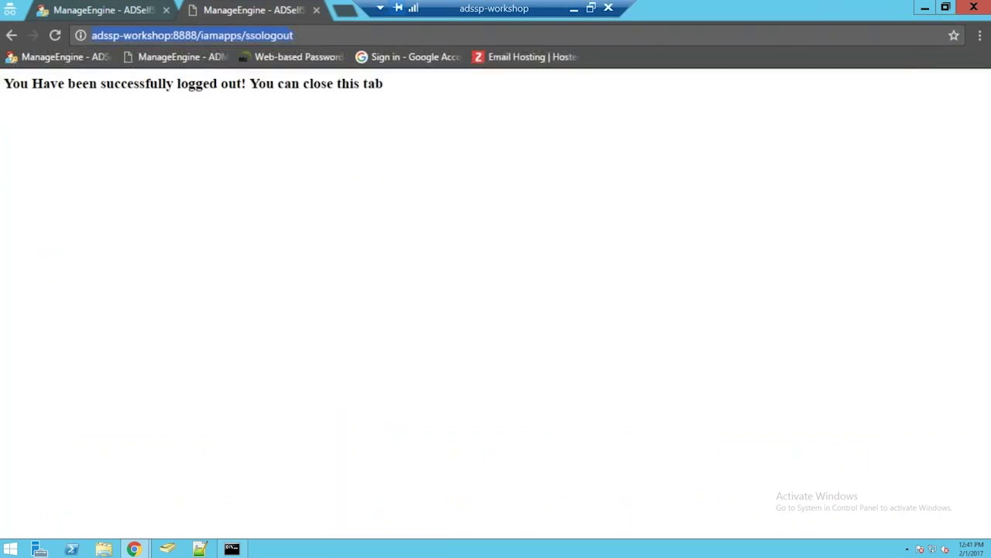
type("goog")
key("ctrl+a")
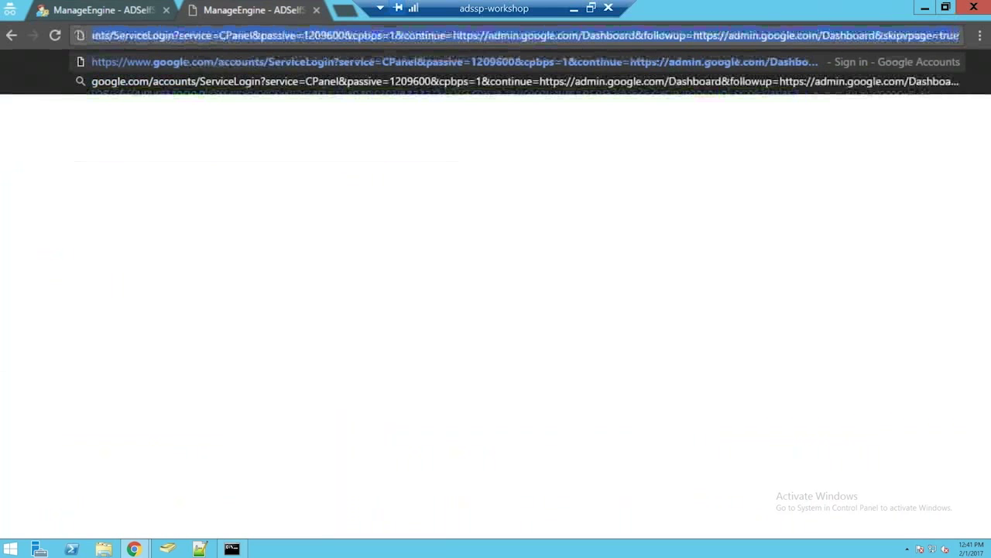
type("admin.google.com")
key("Return")
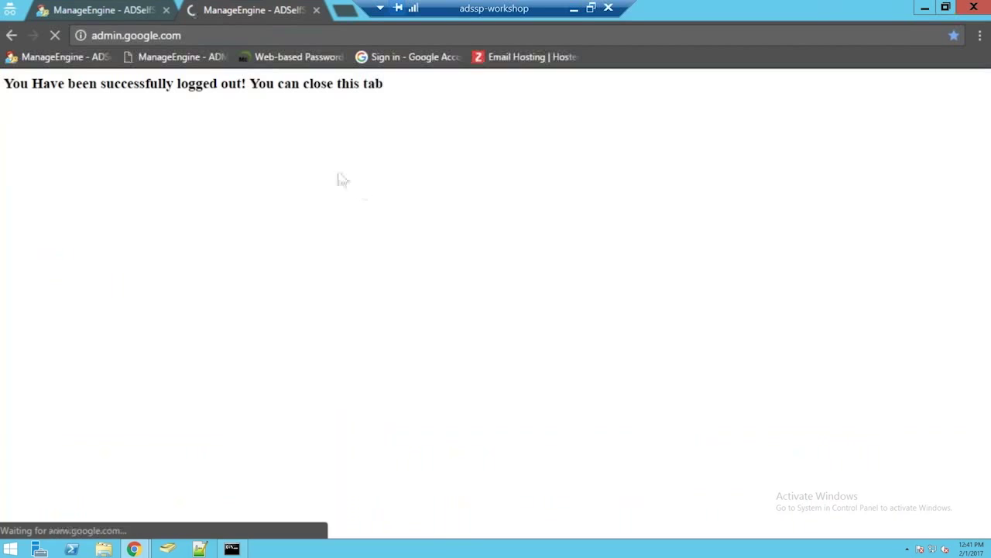
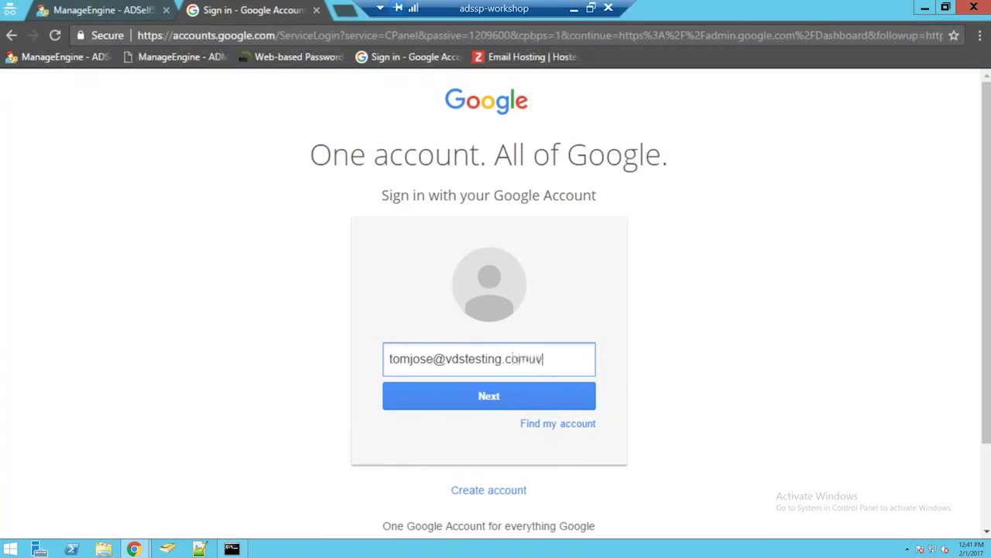
left_click(419, 399)
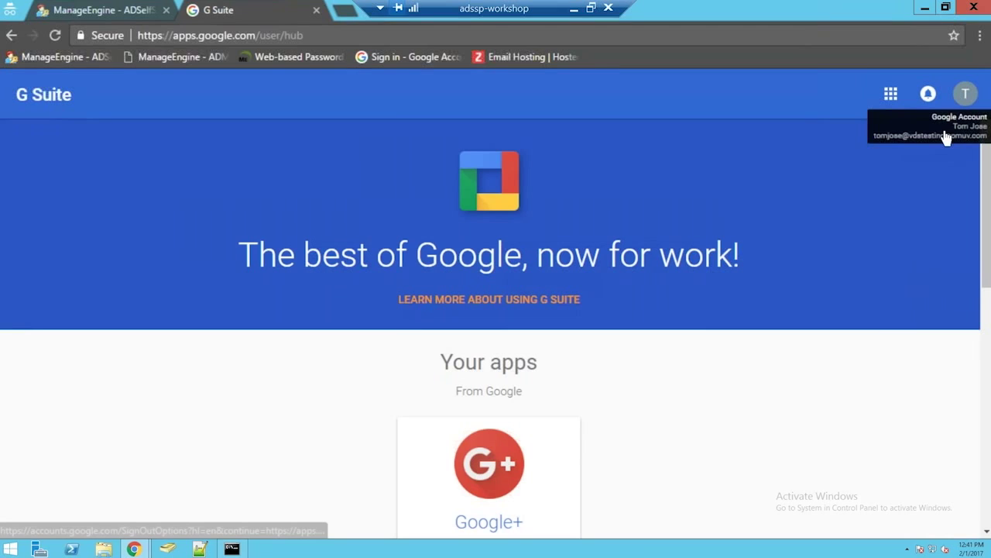
Step: Sign out of G Suite and close the logged-out tab
left_click(941, 141)
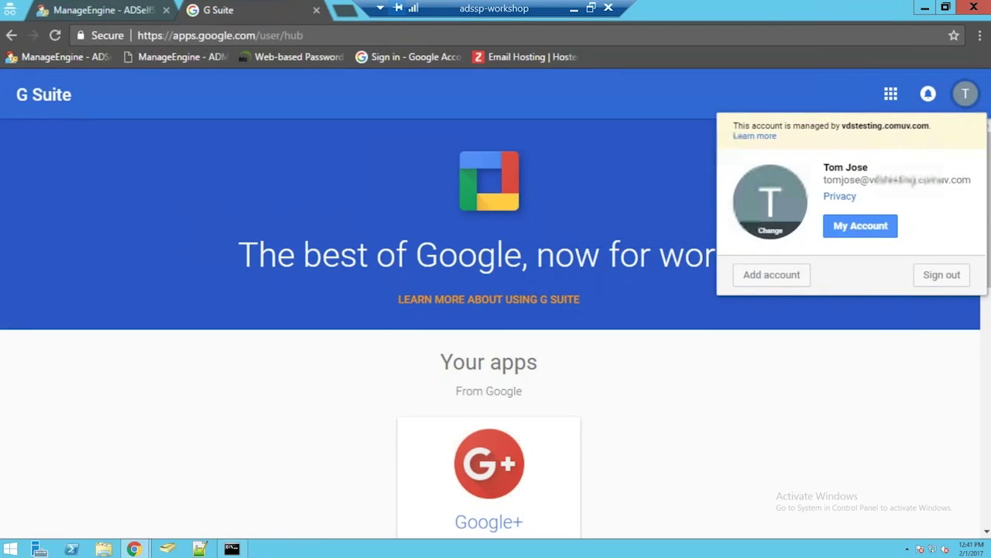
left_click(942, 276)
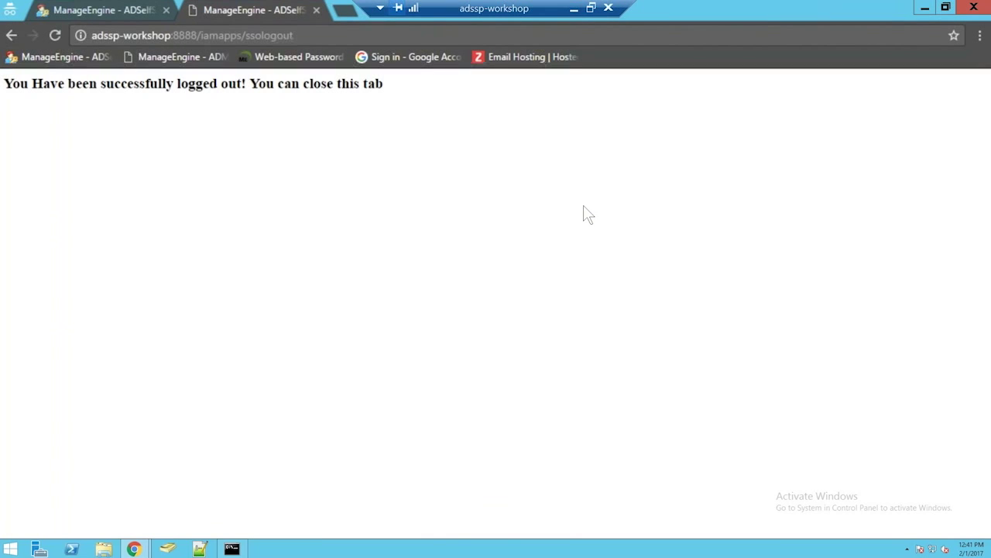
left_click(81, 8)
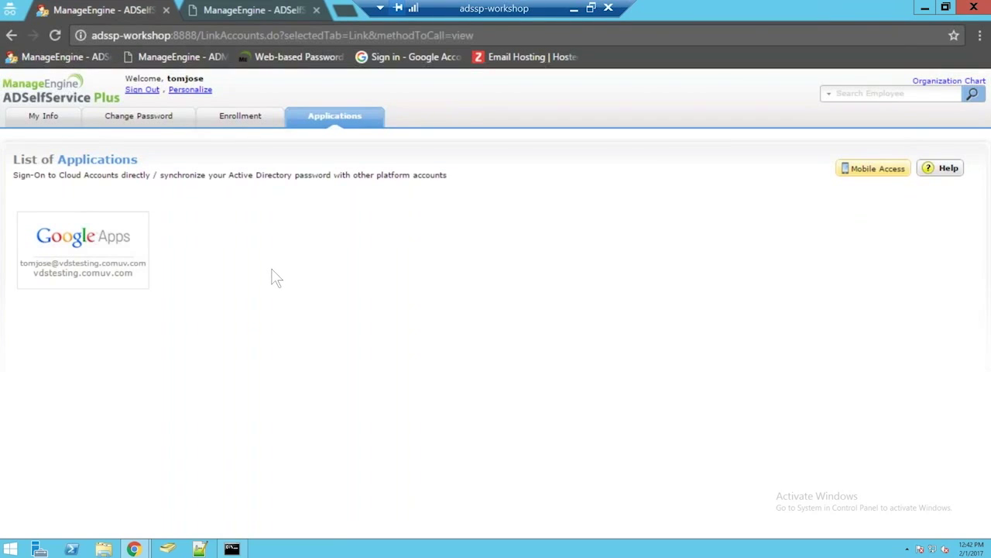
left_click(265, 9)
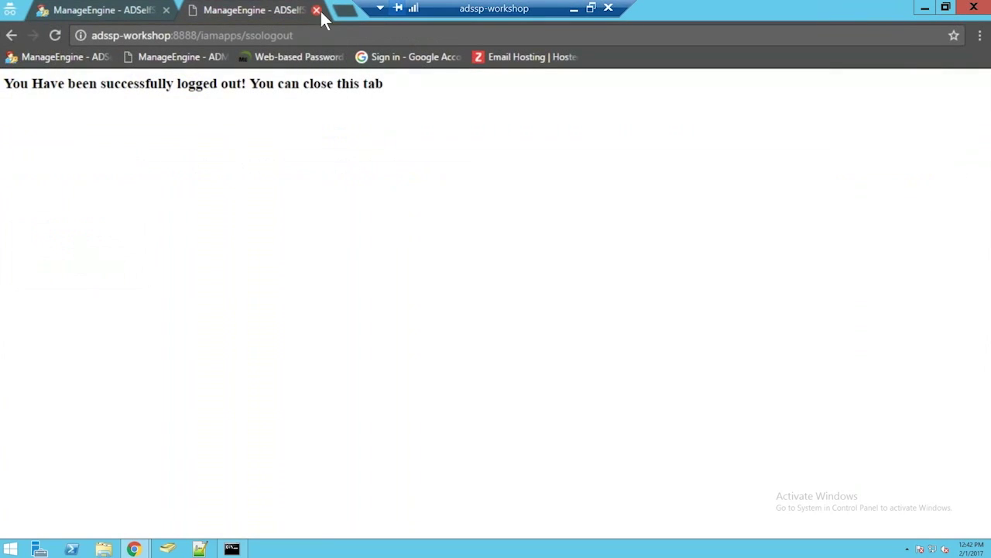
left_click(316, 10)
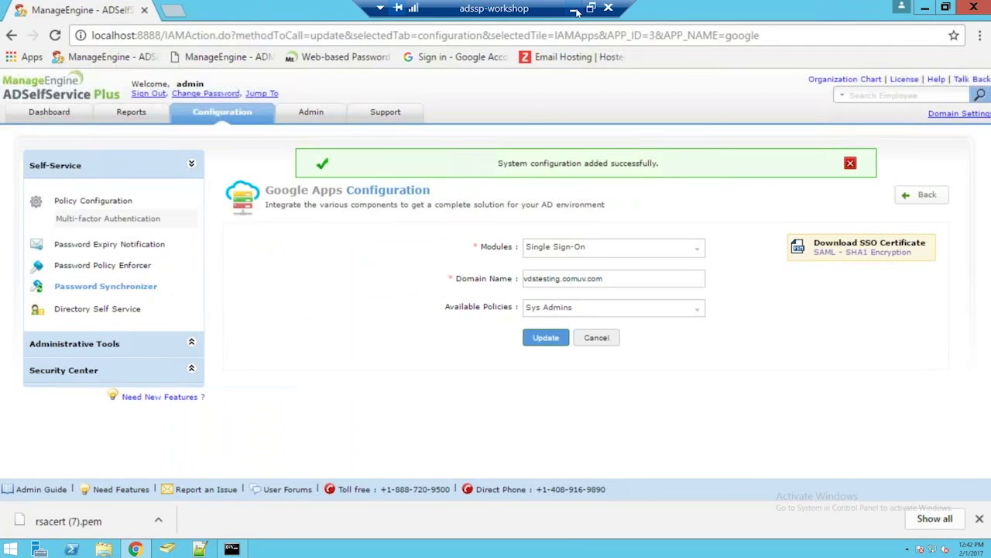
left_click(574, 8)
mouse_move(310, 546)
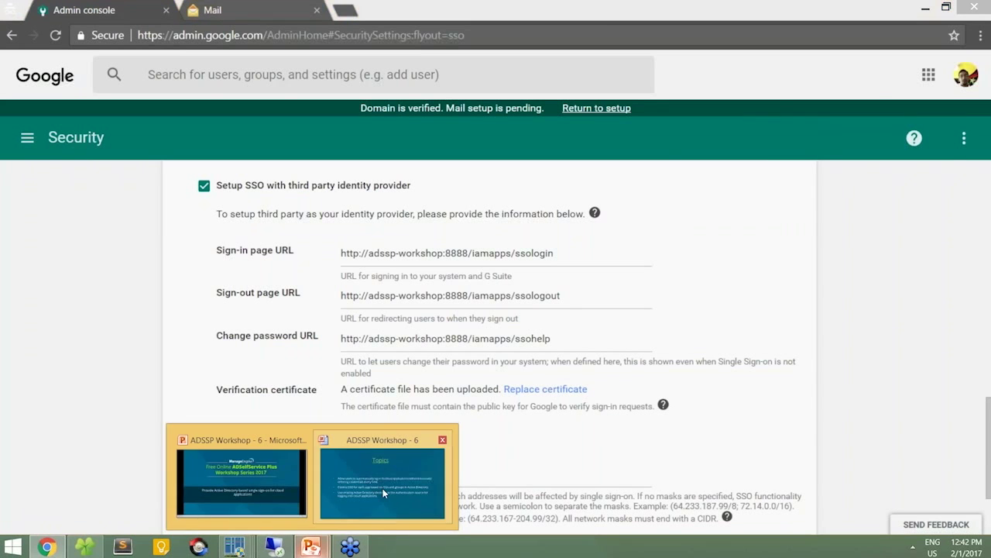
left_click(383, 493)
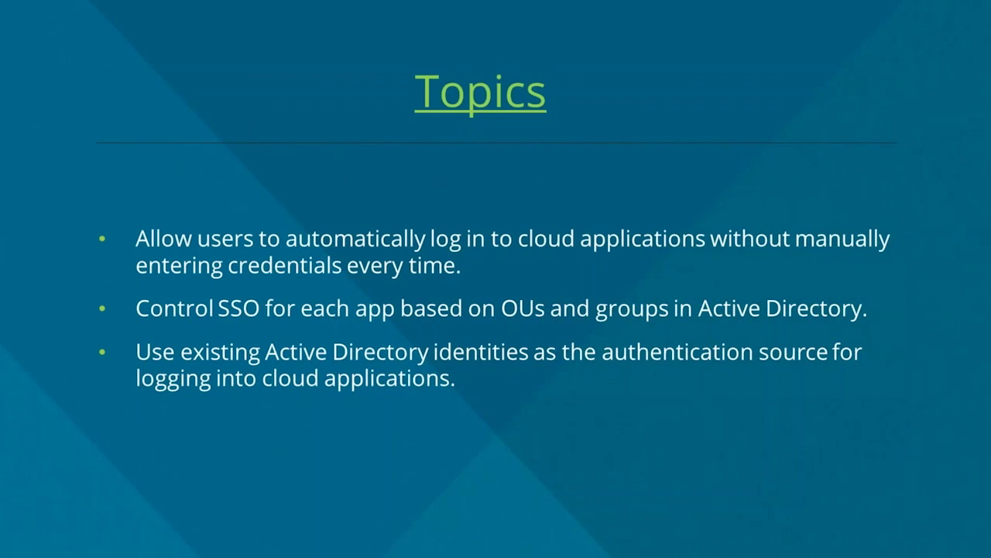
key("alt+Tab")
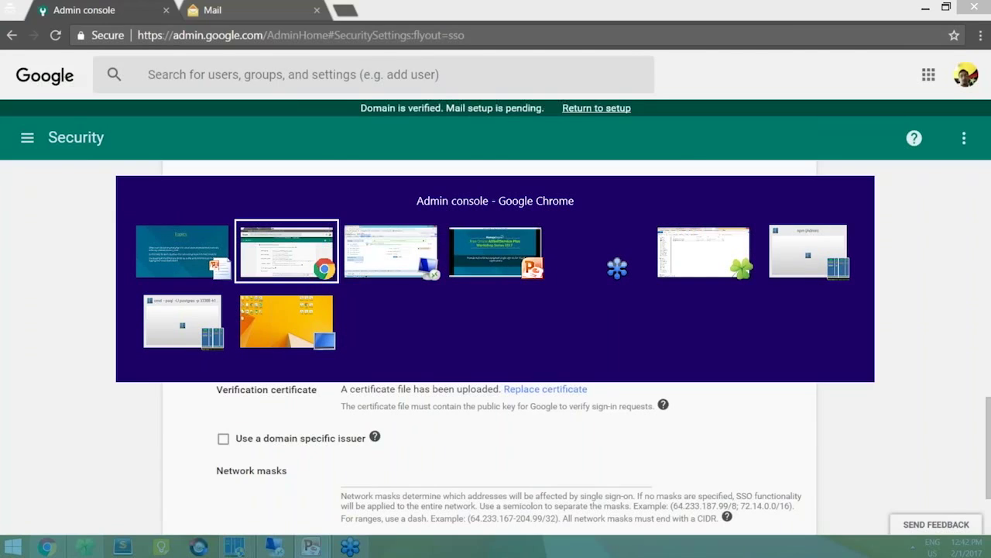
key("alt+Tab")
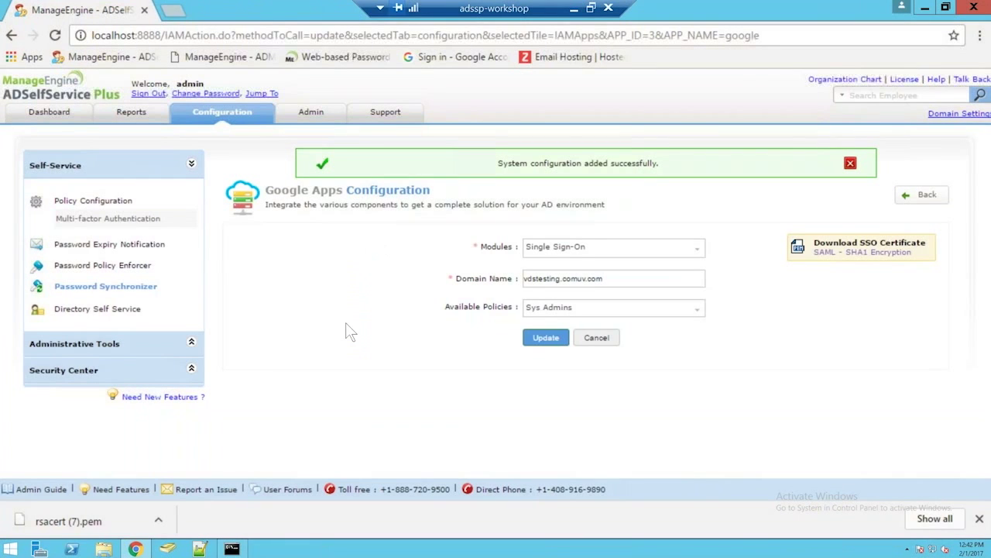
Step: Edit the Sys Admins policy, confirm its OU selection, and bring up Active Directory Users and Computers
left_click(114, 203)
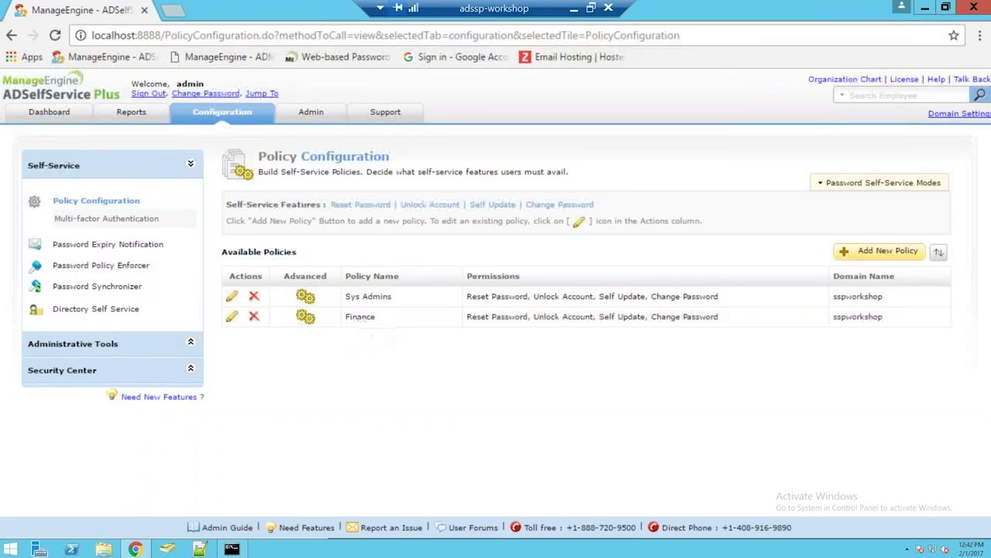
left_click(231, 298)
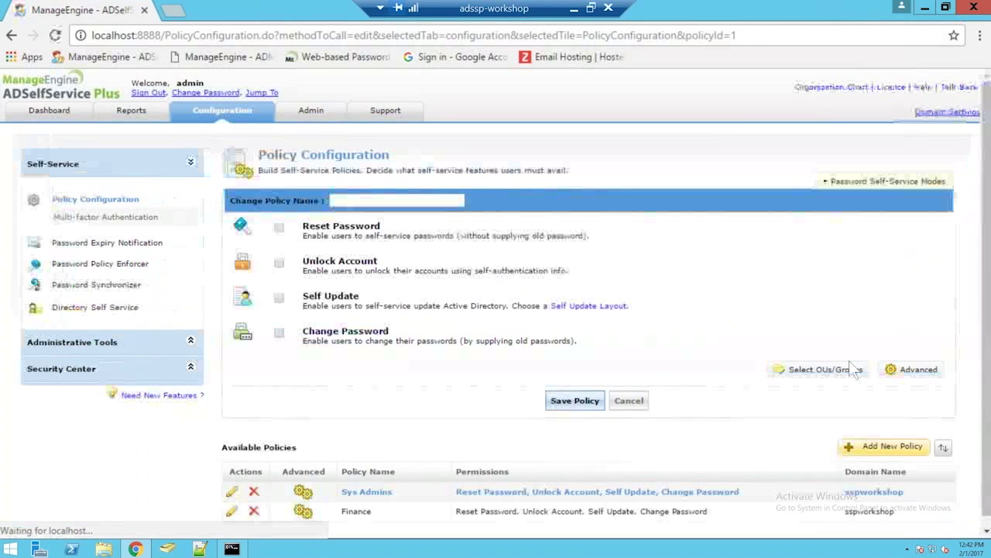
left_click(841, 370)
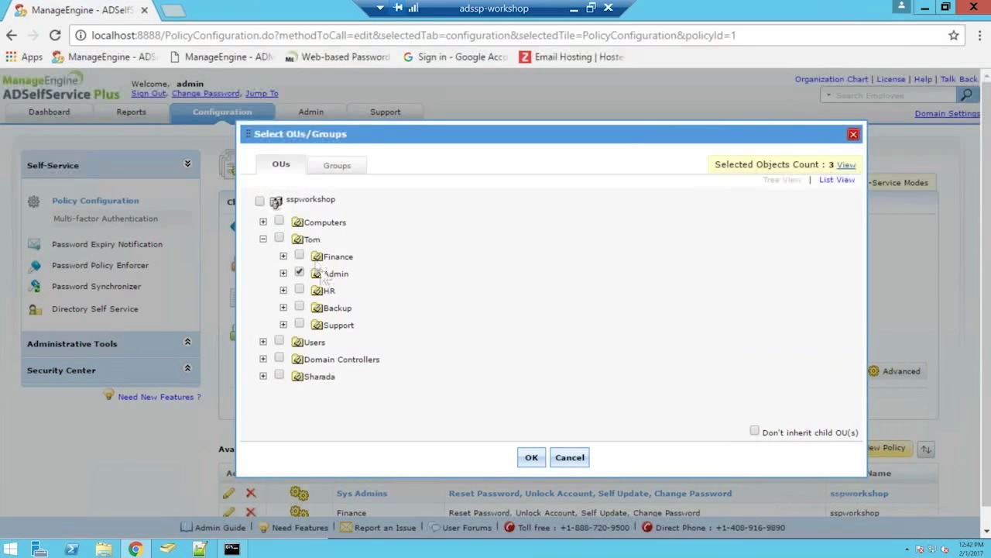
left_click(531, 457)
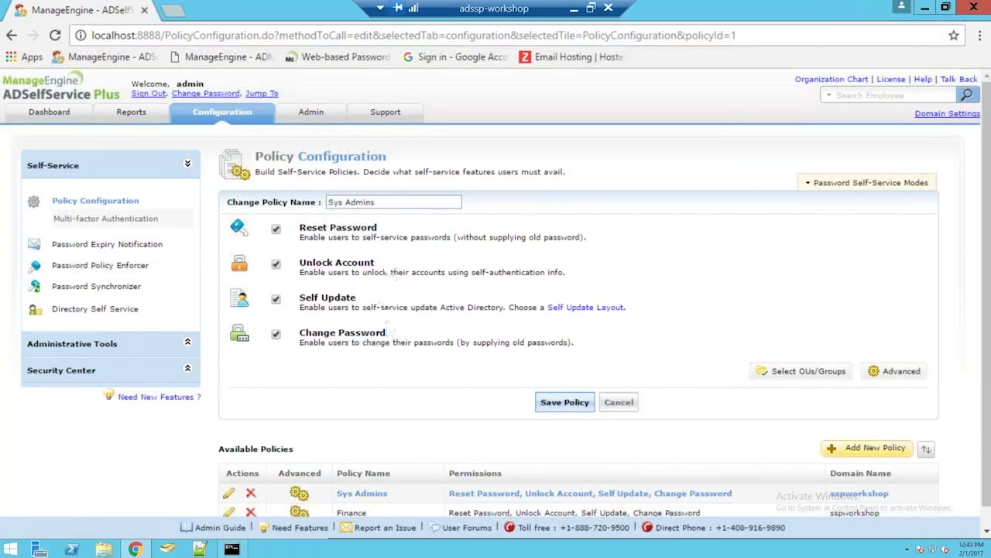
left_click(170, 550)
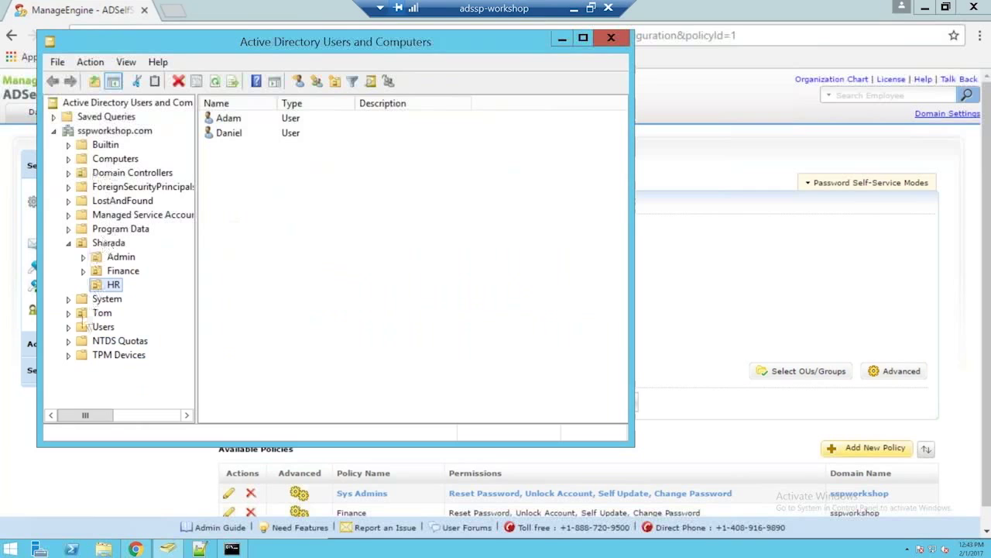
left_click(68, 312)
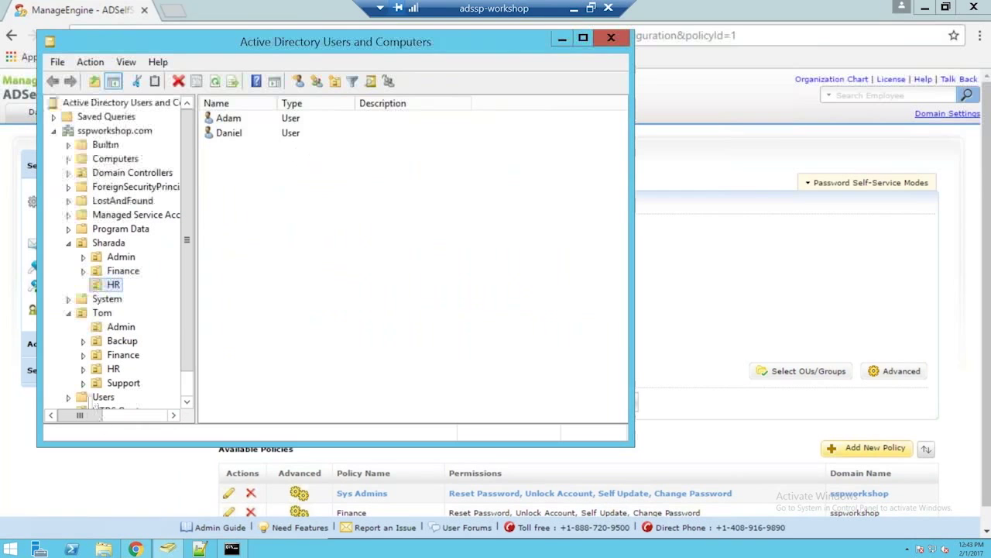
left_click(120, 326)
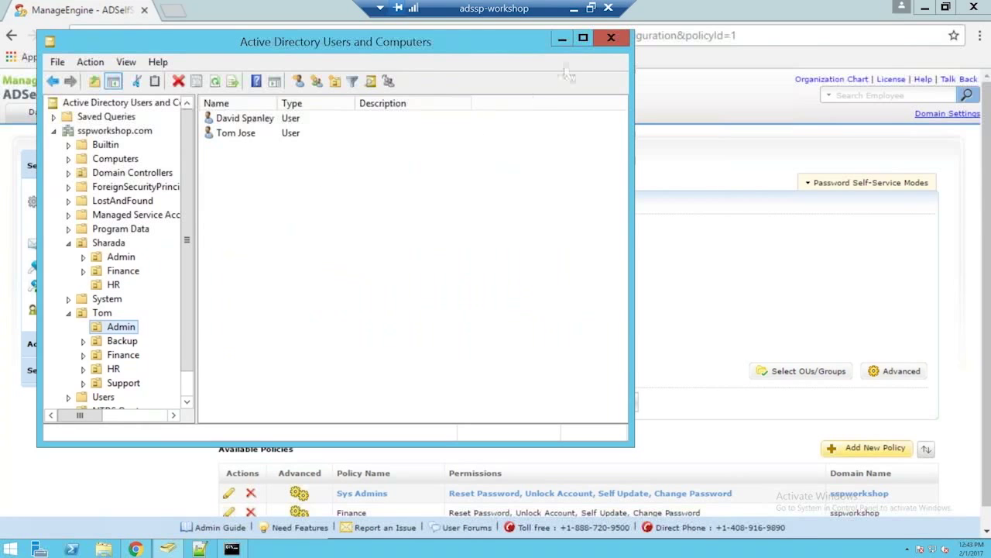
left_click(561, 37)
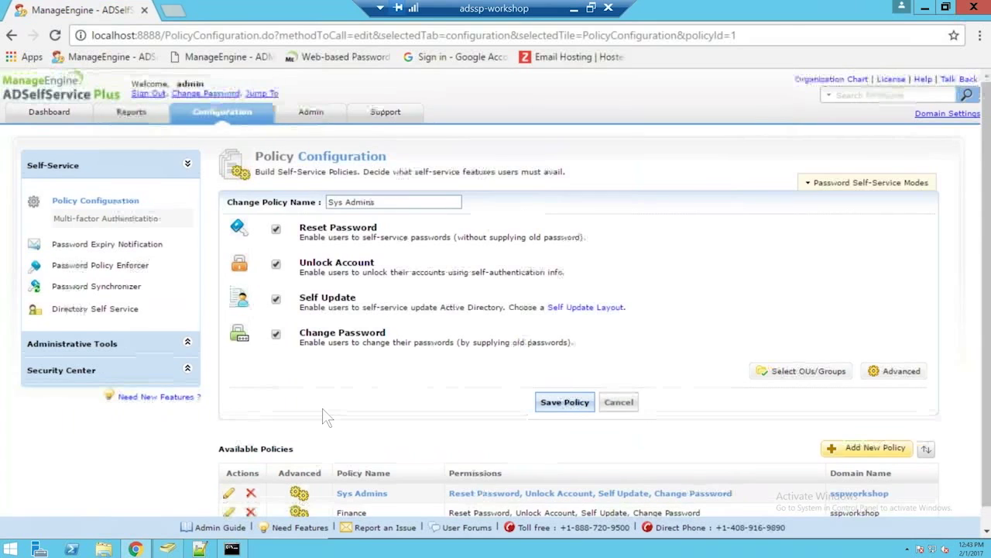
Step: Edit the Finance policy, check Tom > Finance users in ADUC, and confirm the Finance OU selection
scroll(325, 417, "down", 1)
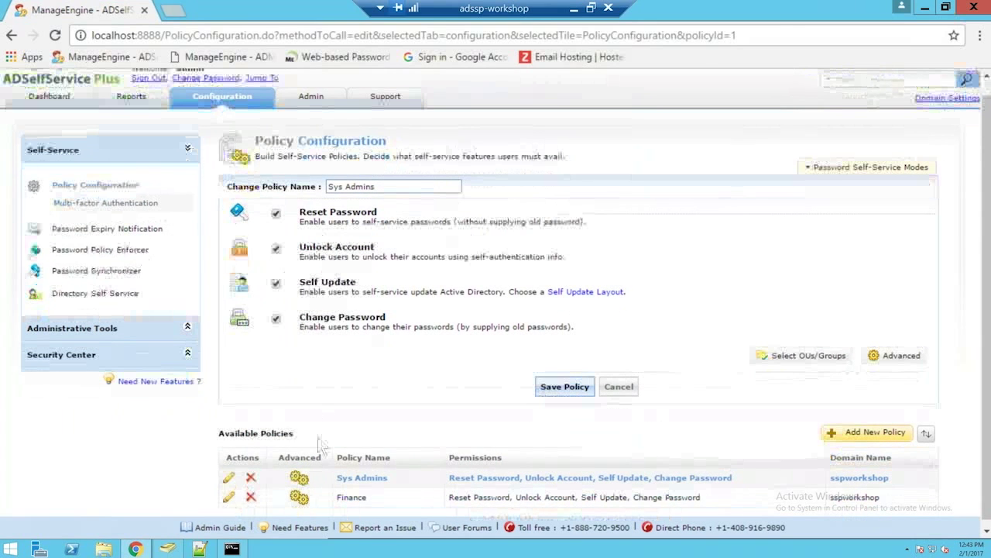
left_click(228, 496)
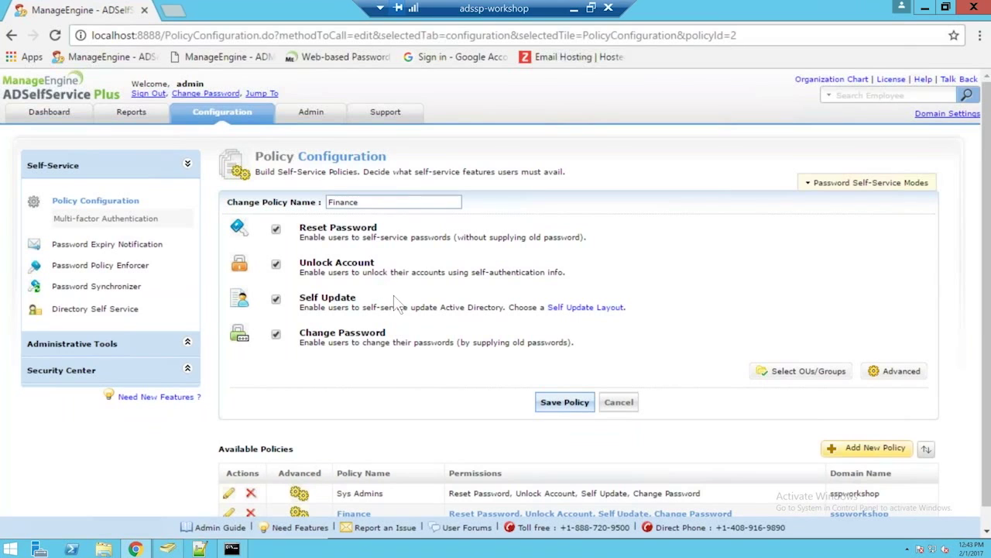
left_click(791, 375)
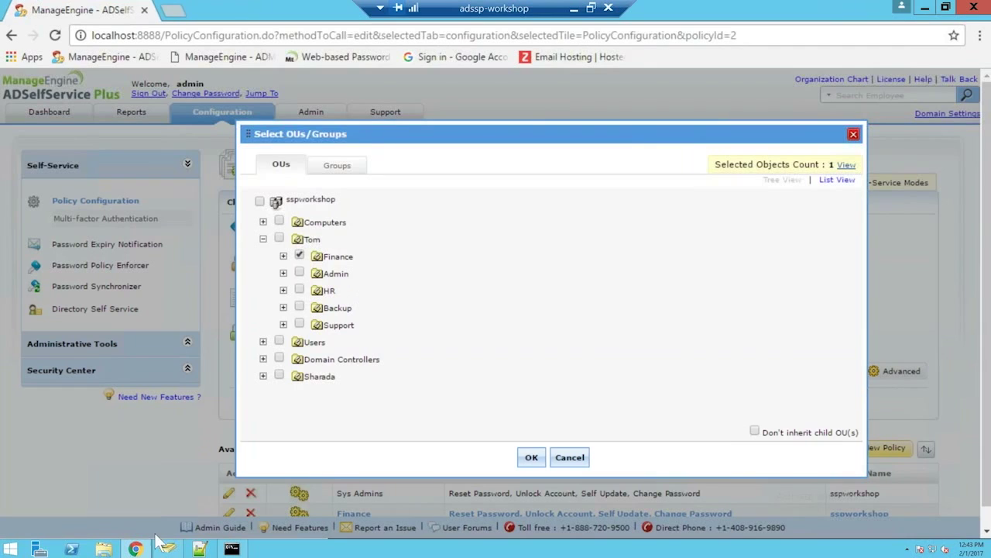
left_click(167, 549)
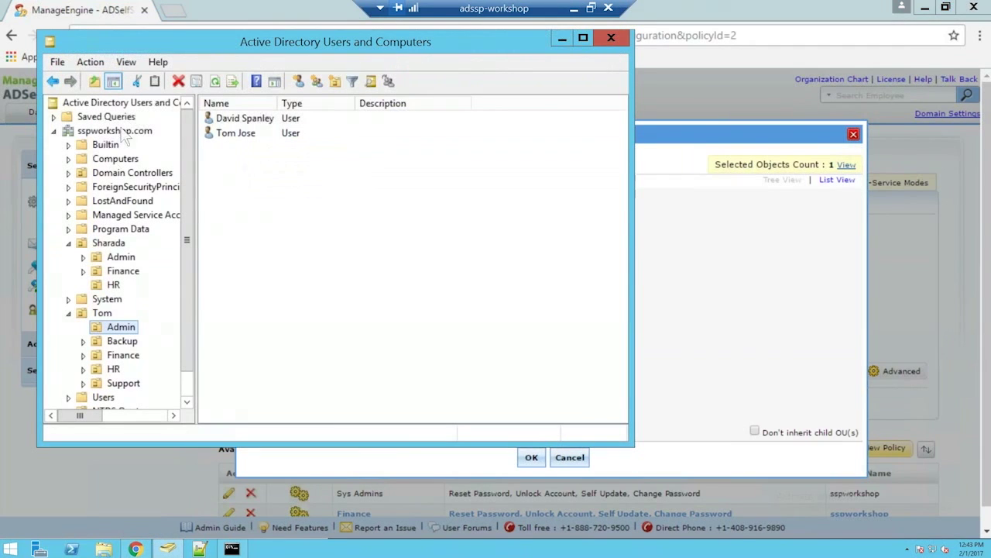
left_click(124, 355)
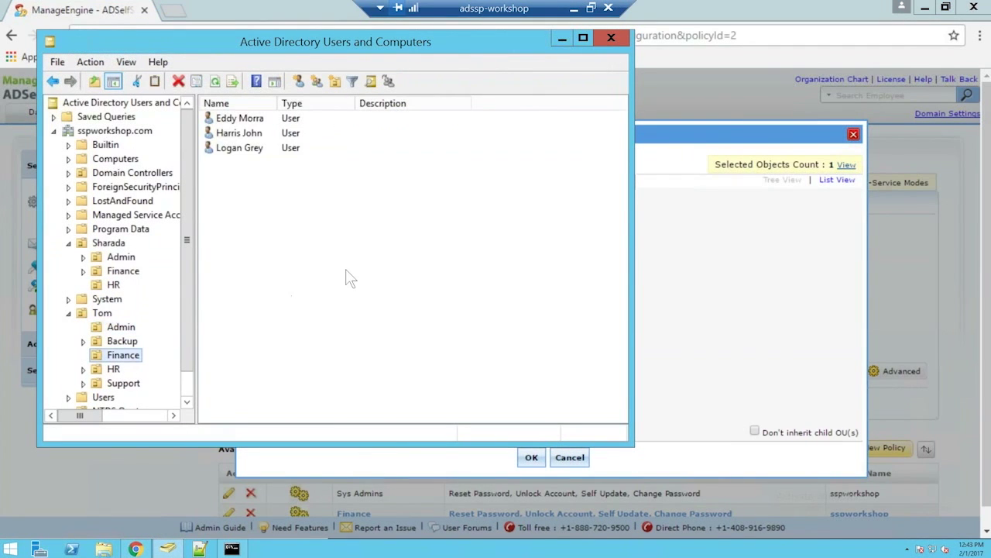
left_click(565, 38)
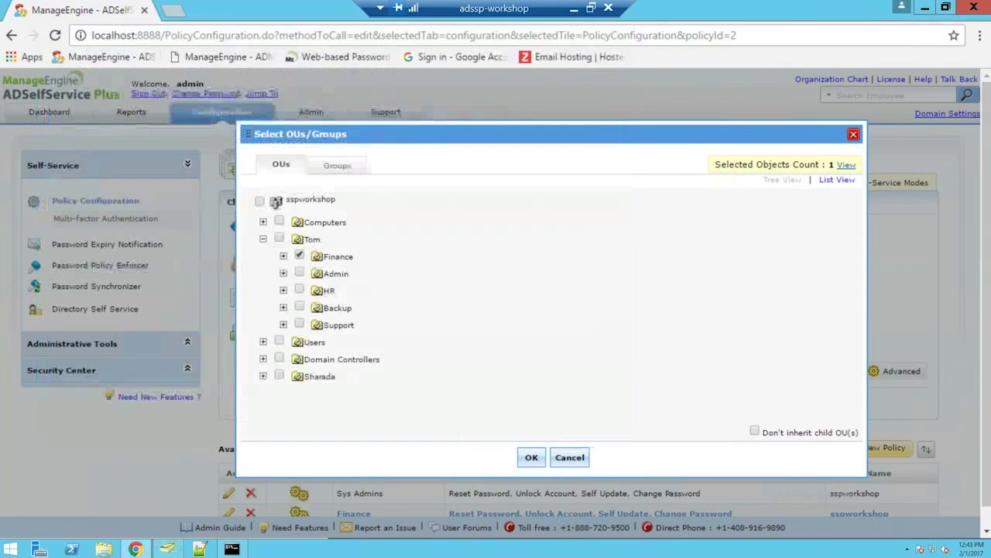
left_click(532, 458)
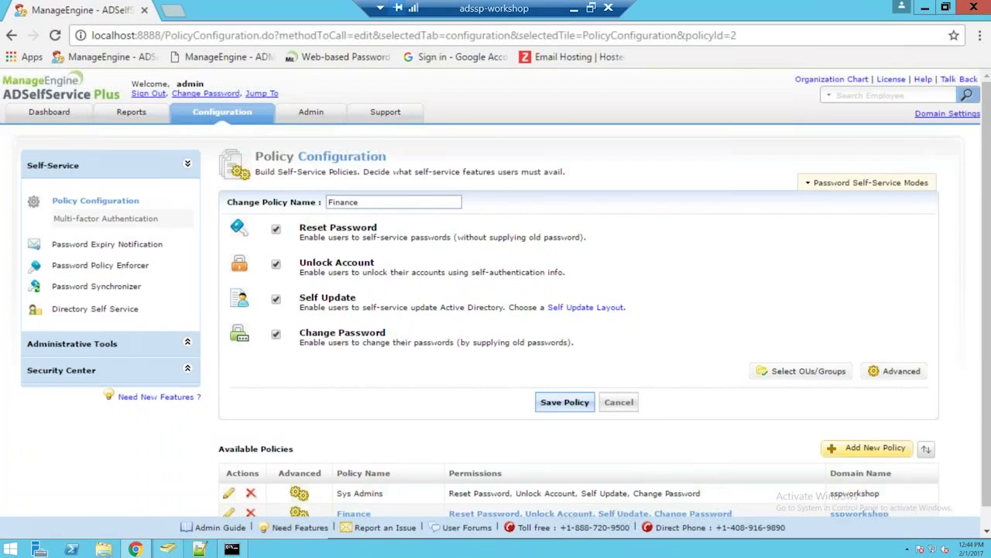
Step: View the vdstesting.comuv.com Google Apps system settings, then go back to Password Synchronizer apps
left_click(98, 287)
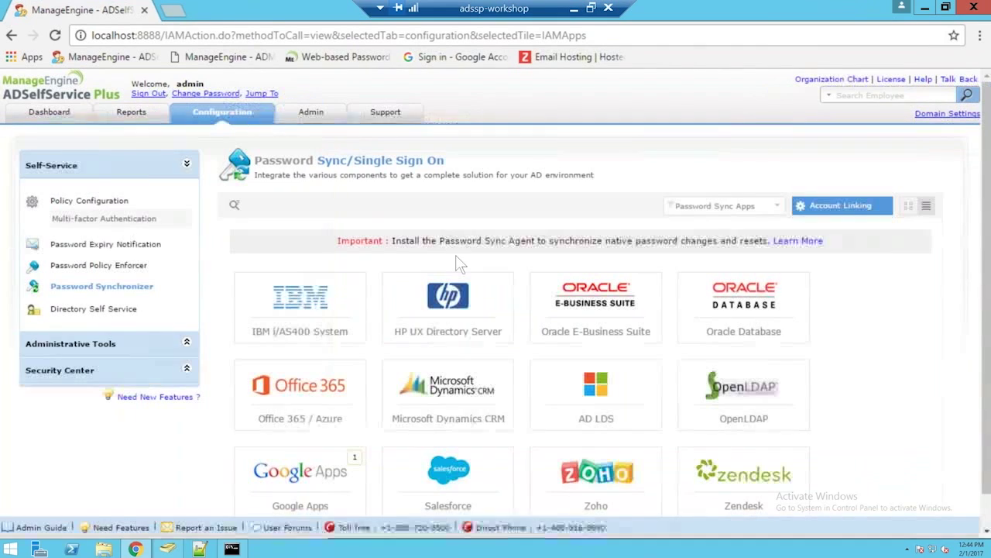
left_click(314, 477)
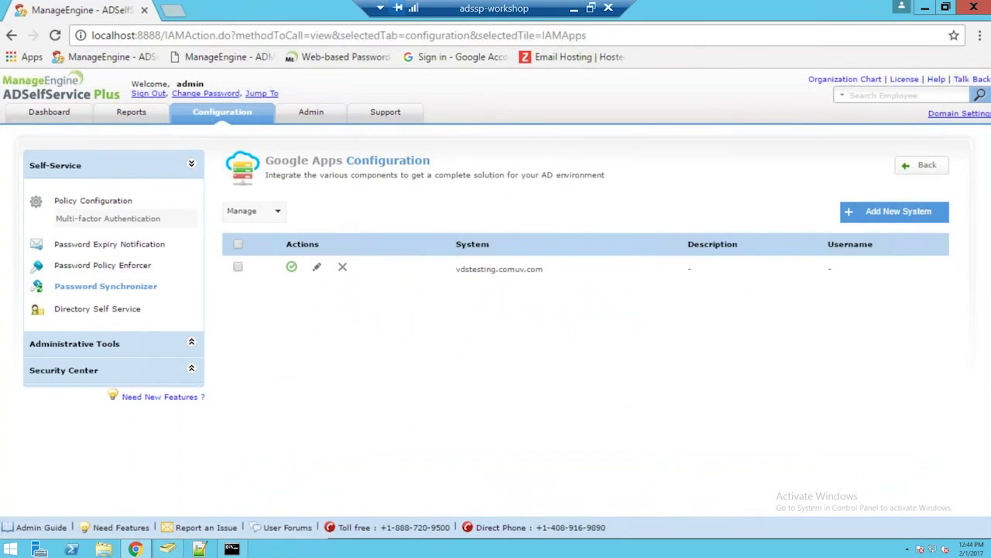
left_click(317, 267)
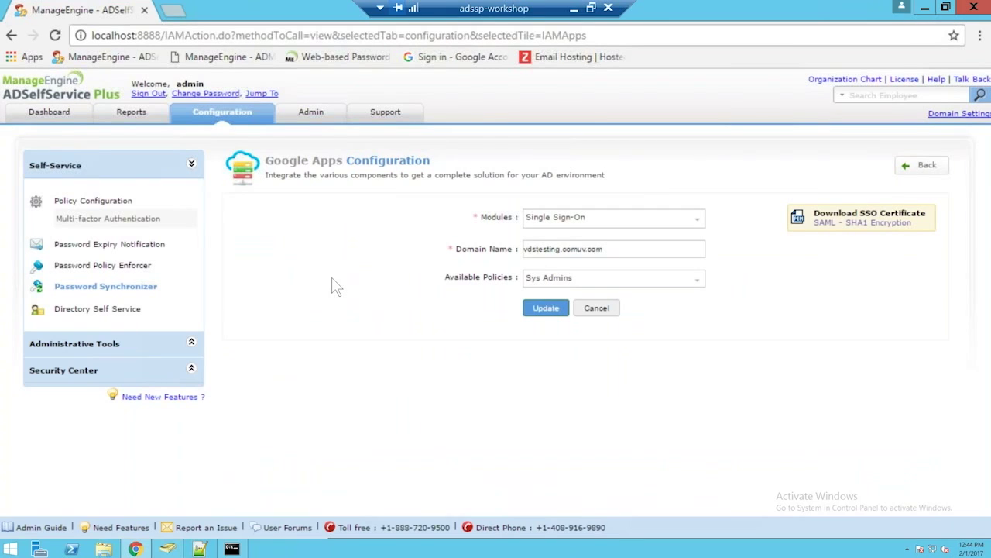
left_click(145, 289)
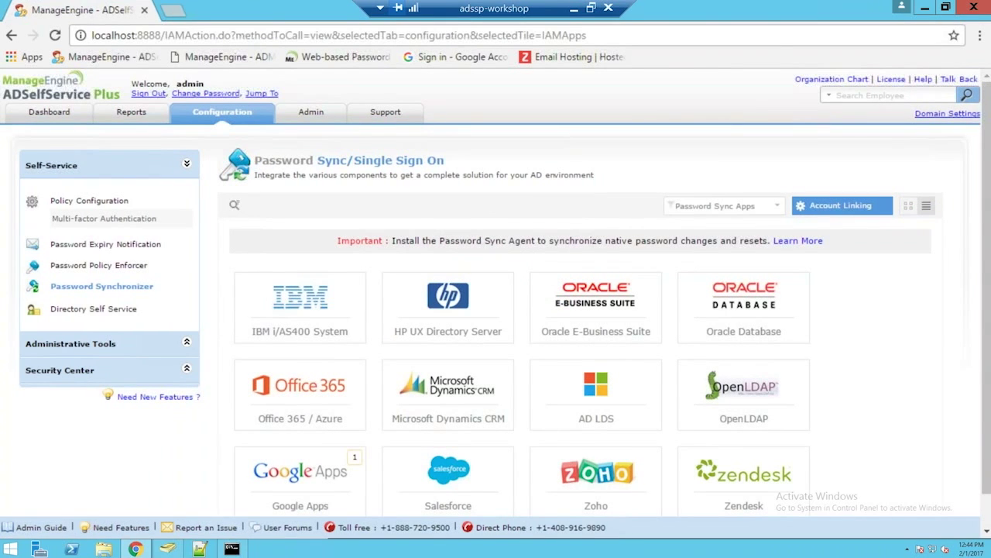
Step: Start a Zoho configuration with Single Sign-On as the only module
left_click(640, 494)
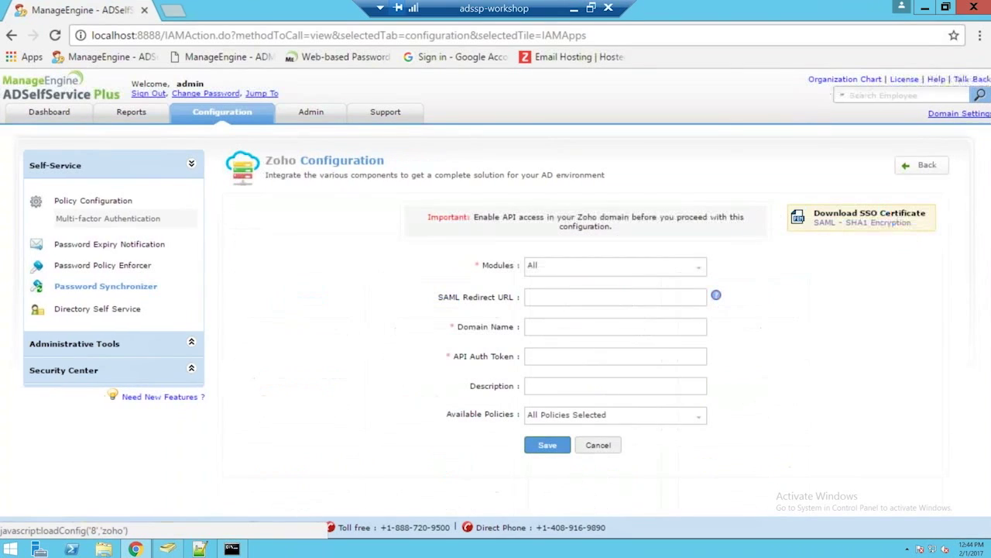
left_click(590, 273)
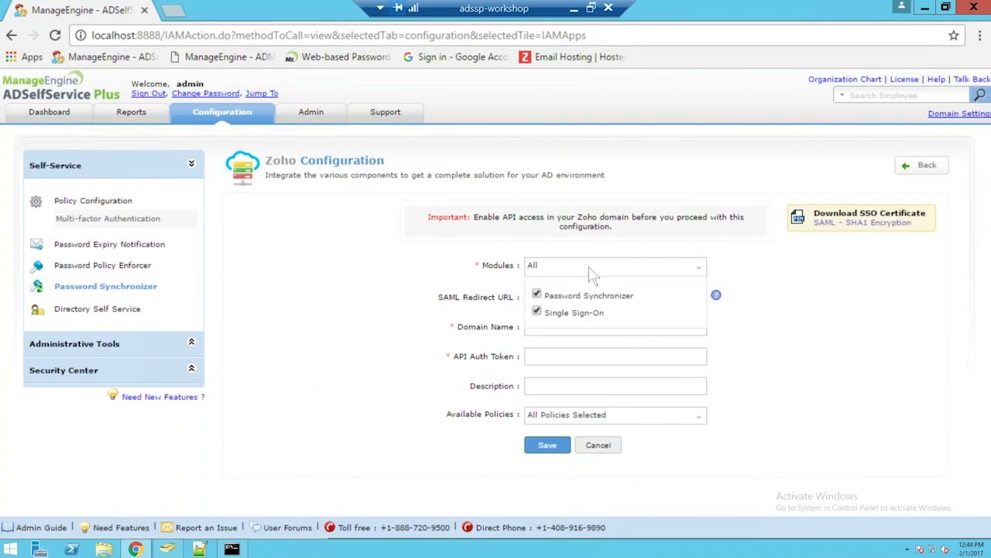
left_click(540, 296)
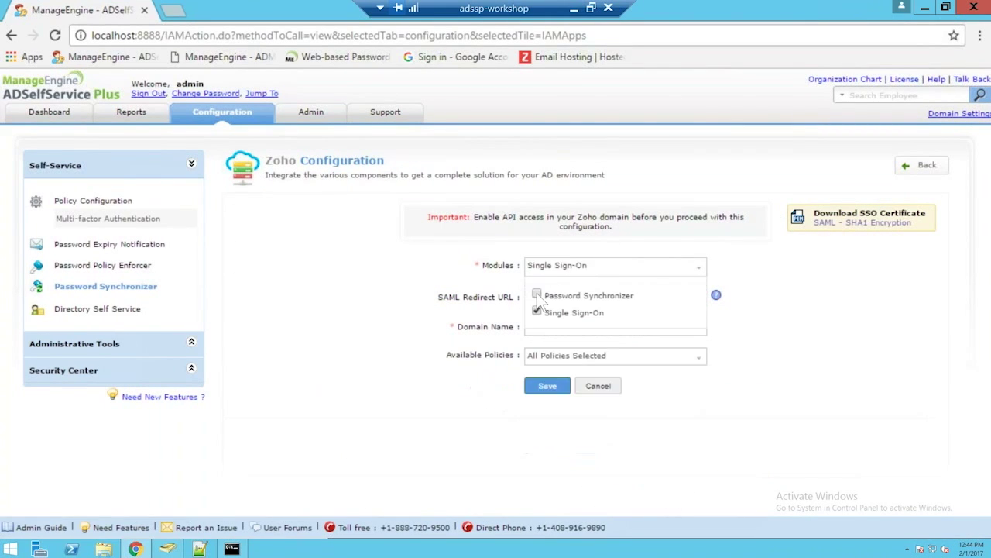
left_click(409, 285)
Step: Enter the SAML redirect URL and domain crick11.com, restrict to the Finance policy, and save
left_click(545, 296)
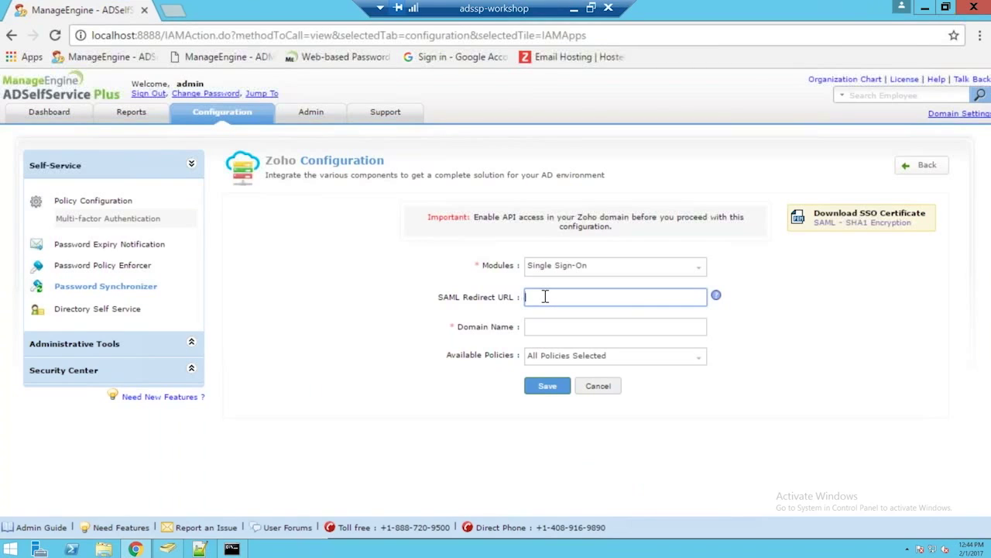
type("htt")
type("ps://acco")
type("l")
type(".zoho.com/s")
type("/disk/")
type("11")
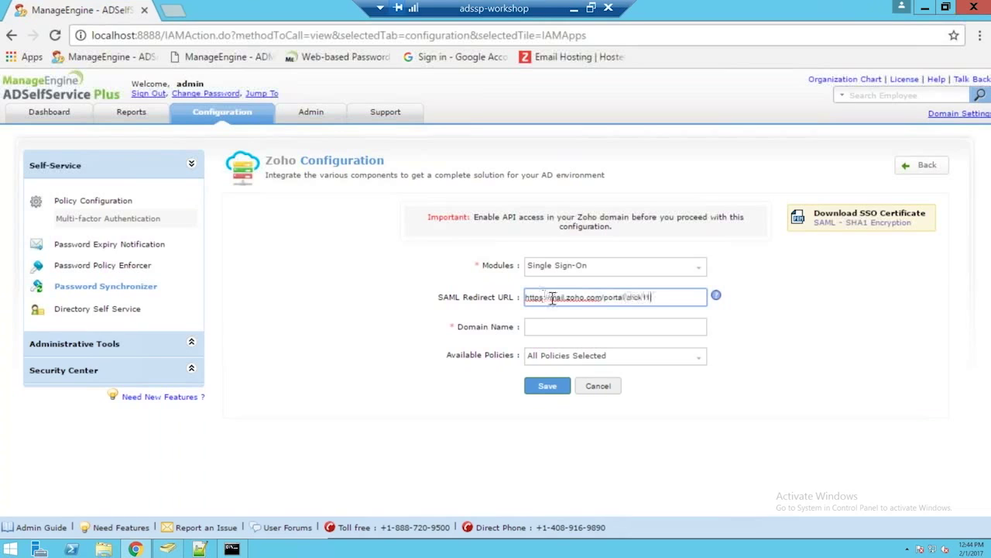
left_click(549, 330)
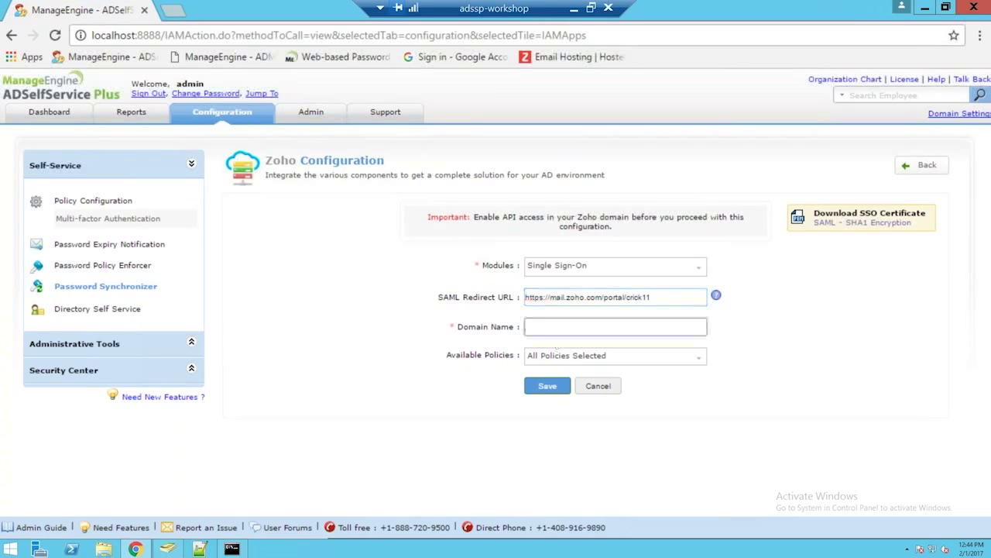
type("crick11.com")
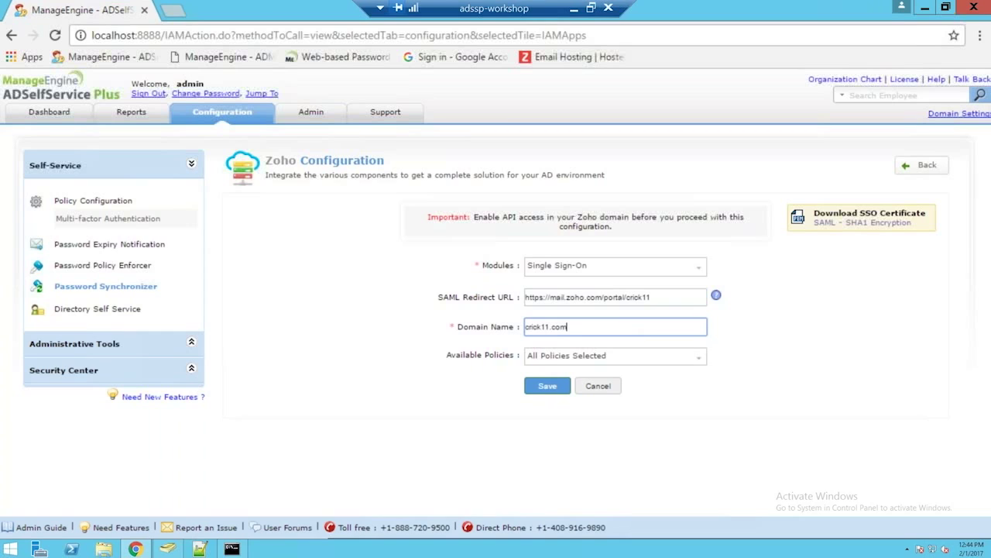
left_click(550, 358)
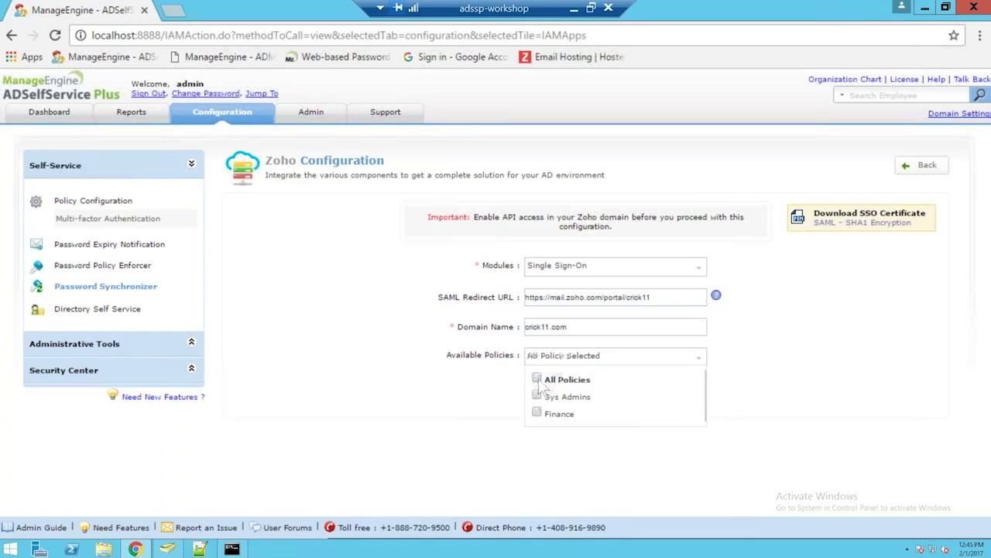
left_click(538, 414)
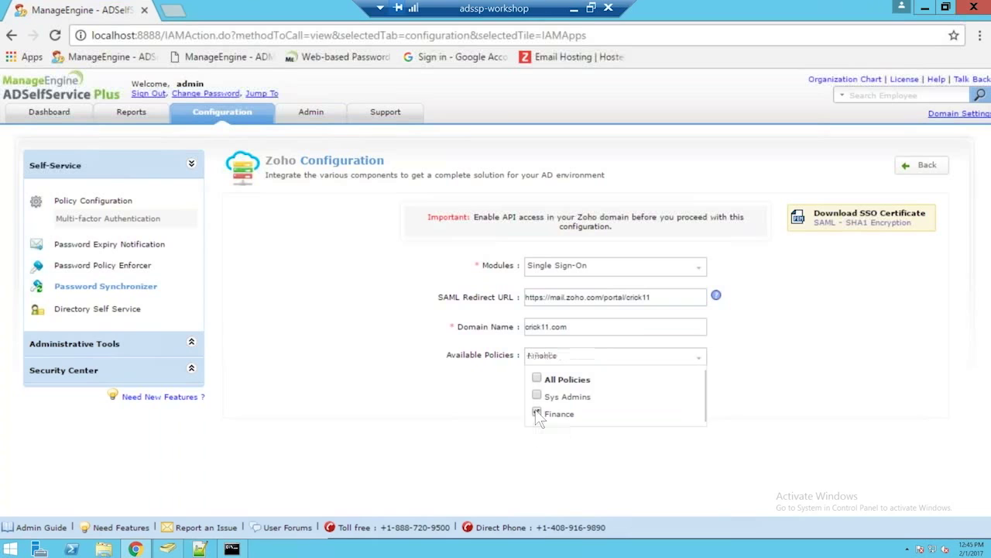
left_click(485, 393)
left_click(547, 386)
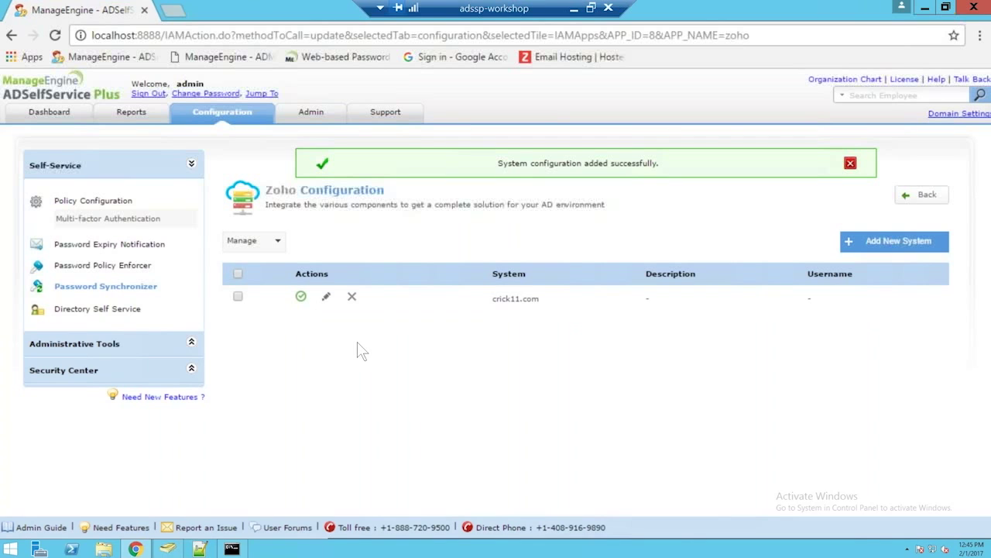
left_click(573, 13)
key("alt+Tab")
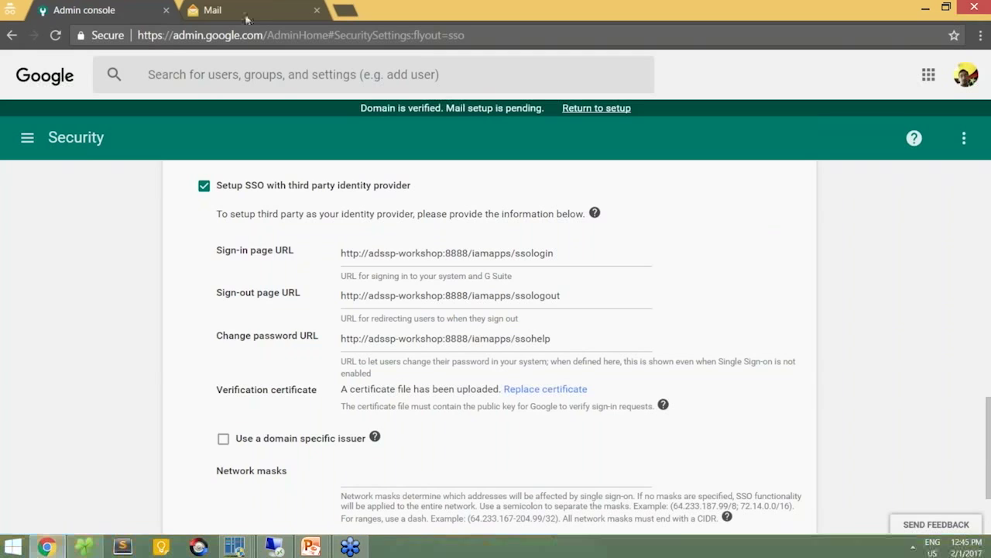
Step: Open SAML Authentication under Zoho Mail's Control Panel > Mail & Docs, then return to the remote session
left_click(246, 7)
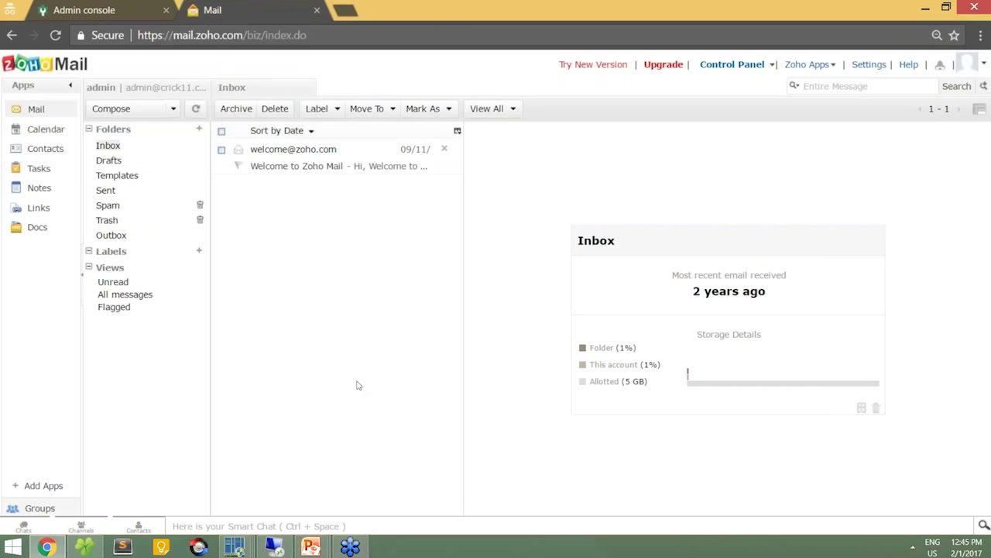
left_click(732, 65)
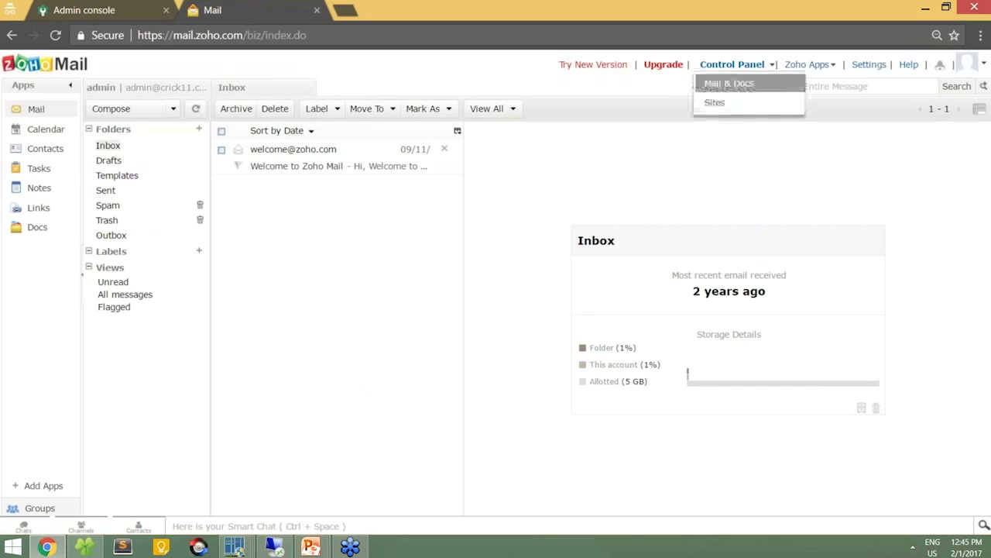
left_click(729, 83)
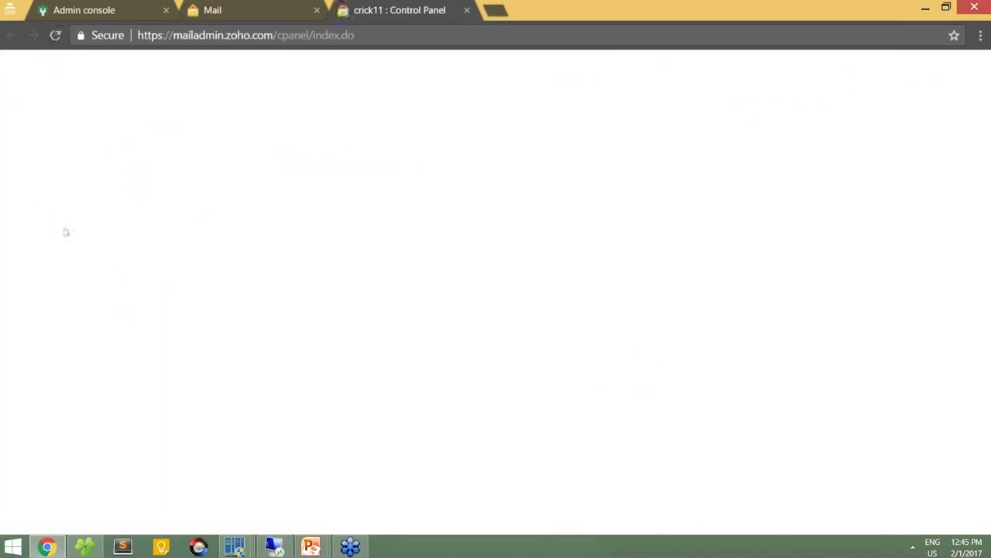
left_click(390, 36)
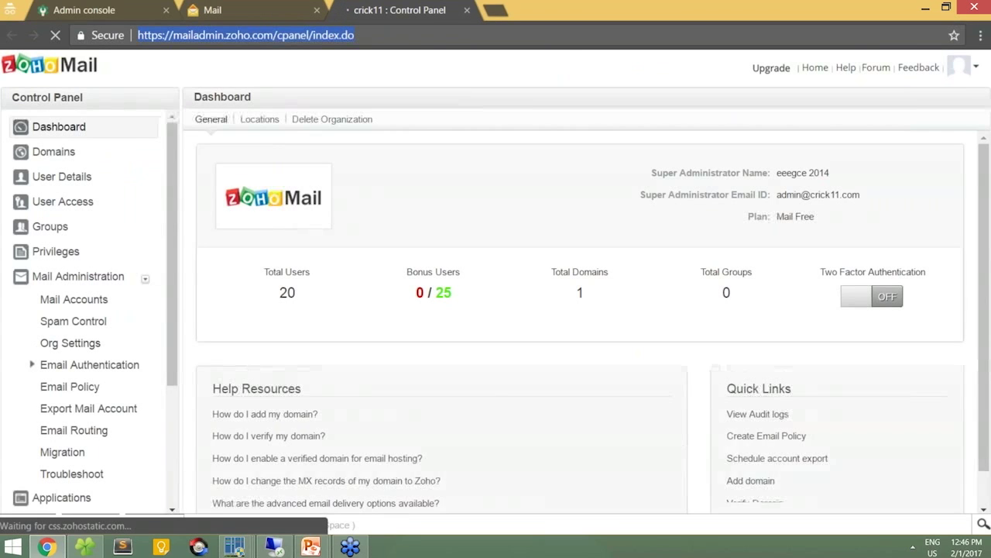
scroll(51, 422, "down", 2)
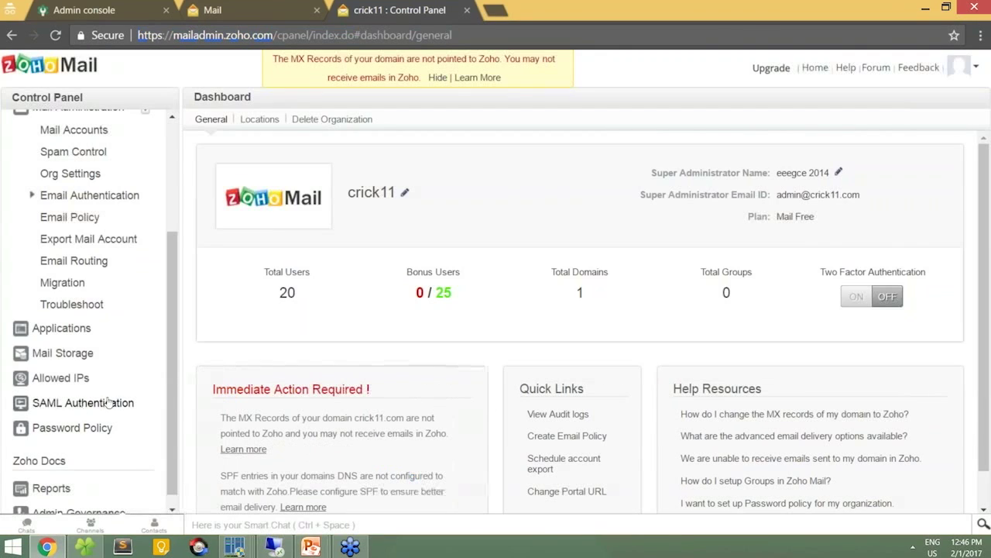
left_click(108, 402)
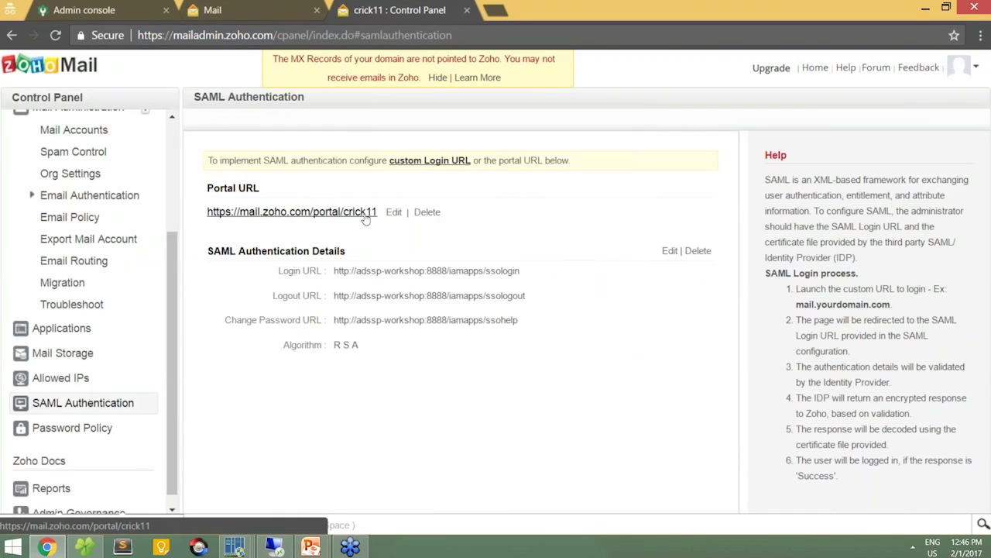
key("alt+Tab")
key("alt+Tab")
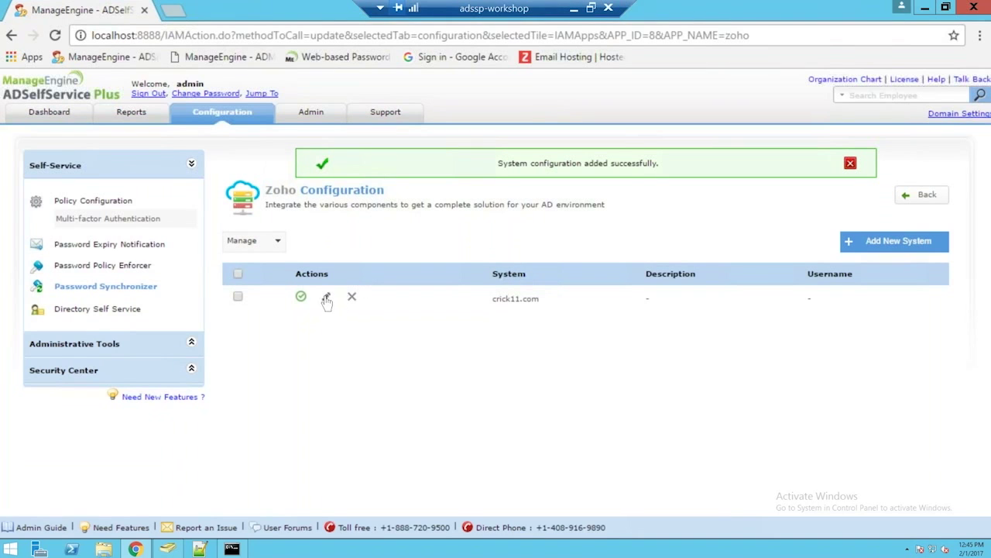
Step: Open the crick11.com Zoho system and start editing Zoho's SAML details with a public key file
left_click(326, 299)
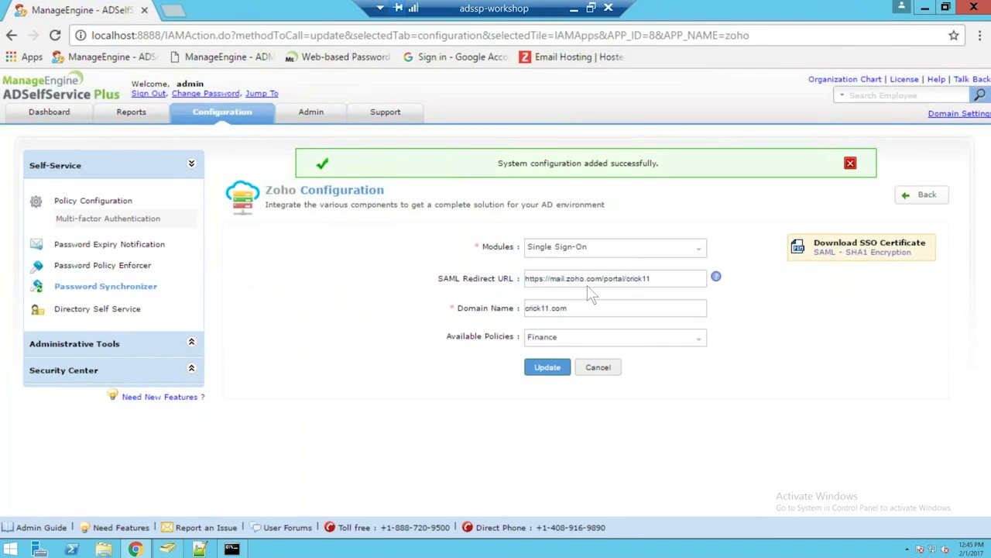
left_click(575, 8)
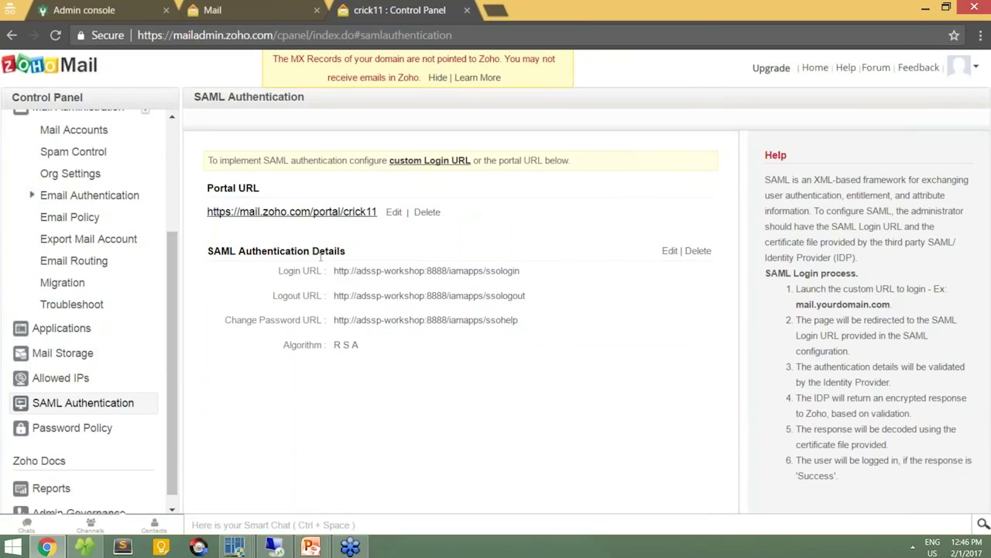
left_click(668, 250)
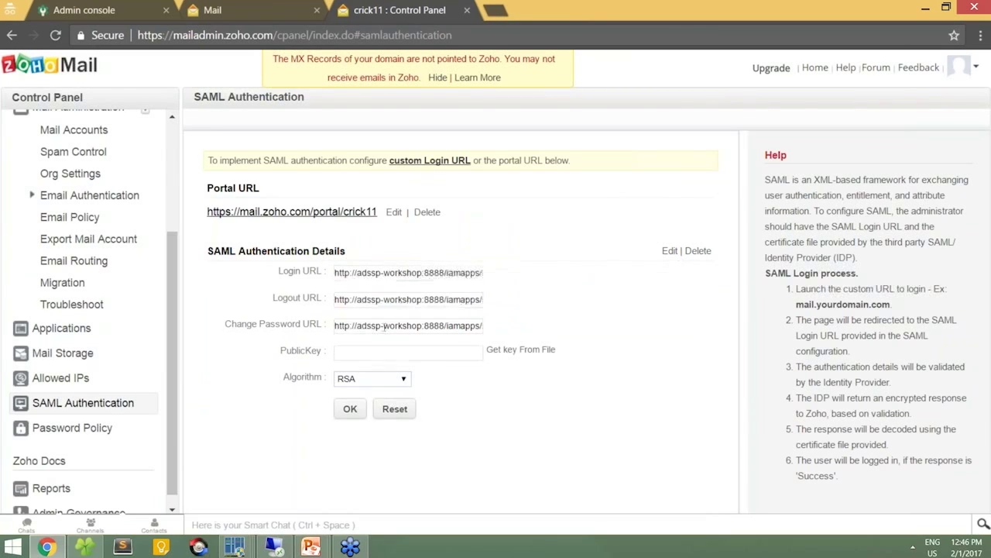
left_click(520, 348)
key("alt+Tab")
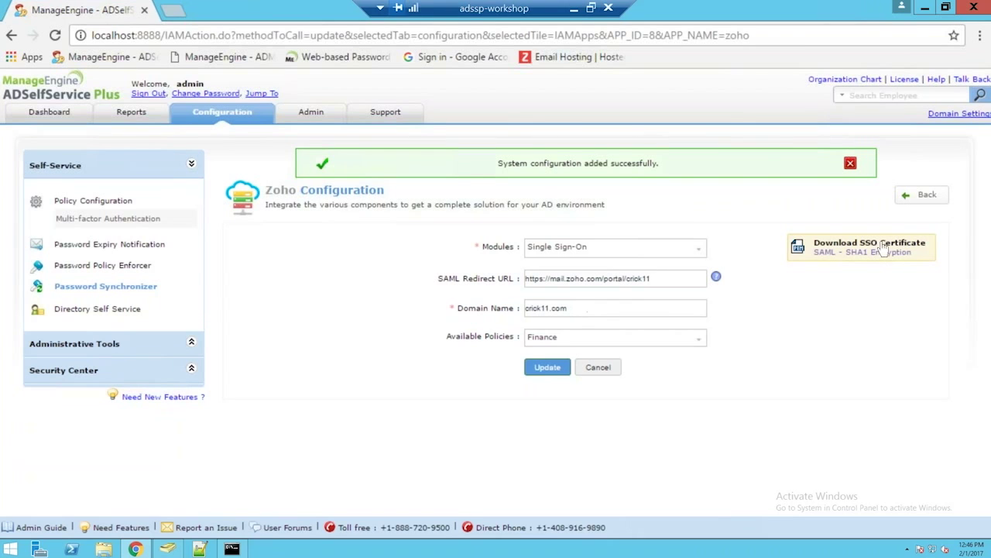
Step: Check ADSSP's SSO/SAML certificate details, save Zoho's SAML settings, and open a private window
left_click(883, 246)
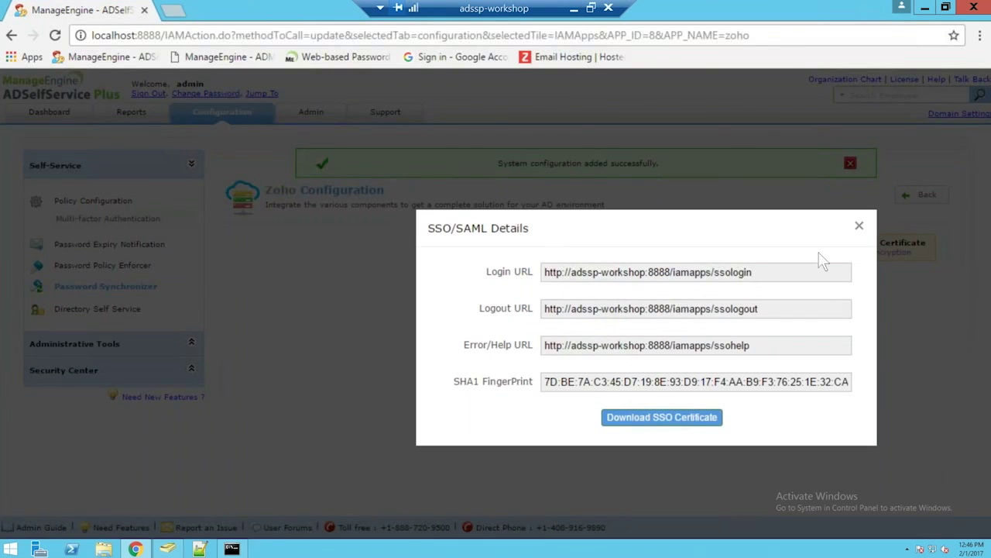
left_click(859, 225)
left_click(573, 8)
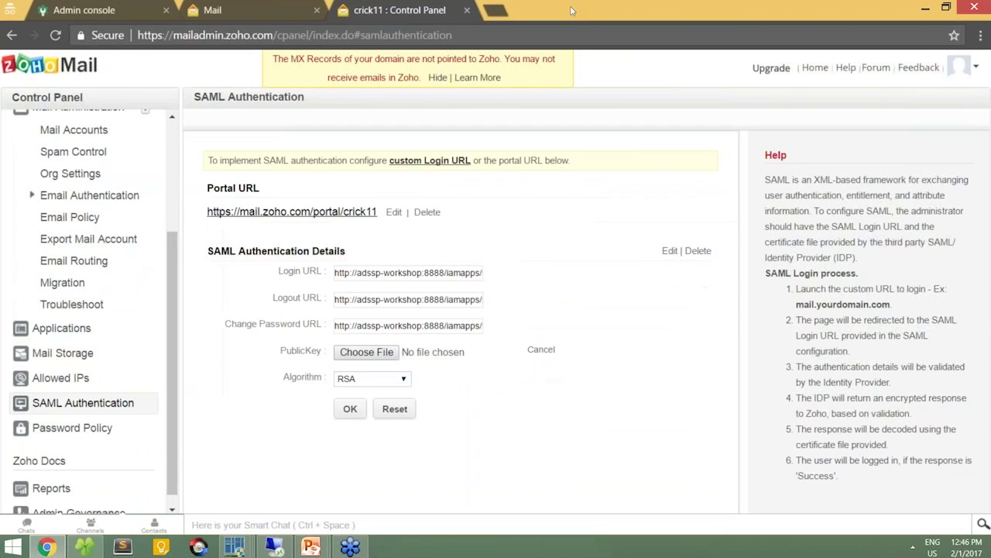
left_click(344, 411)
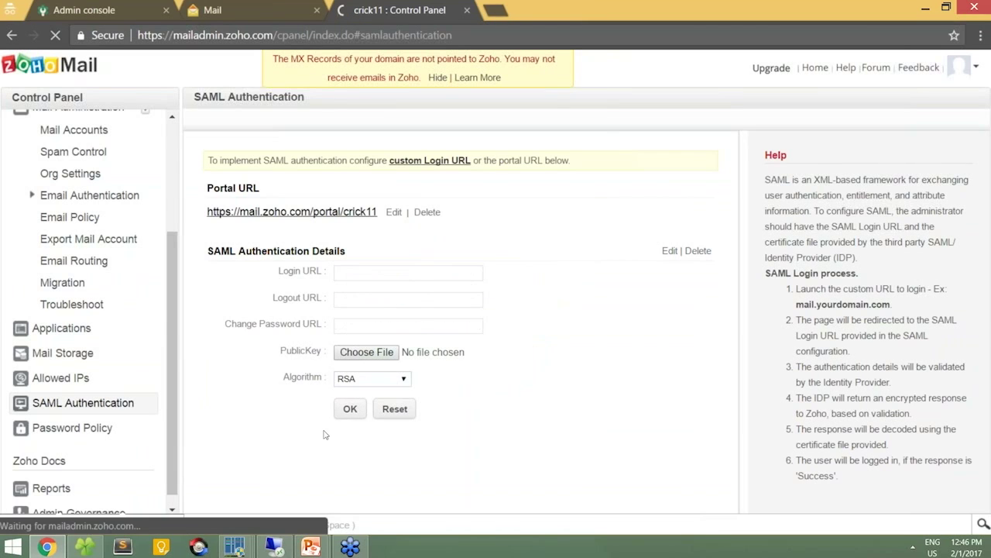
key("alt+Tab")
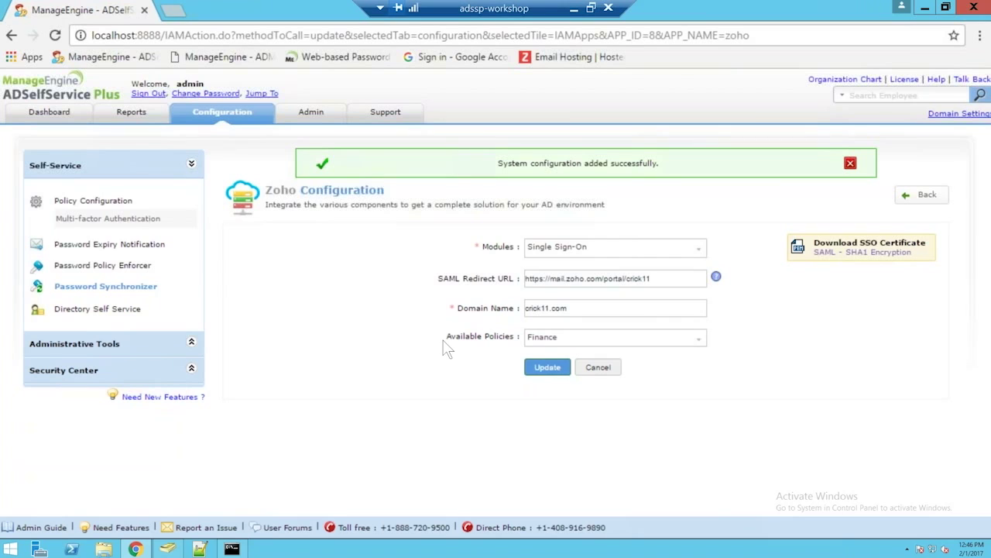
key("ctrl+shift+n")
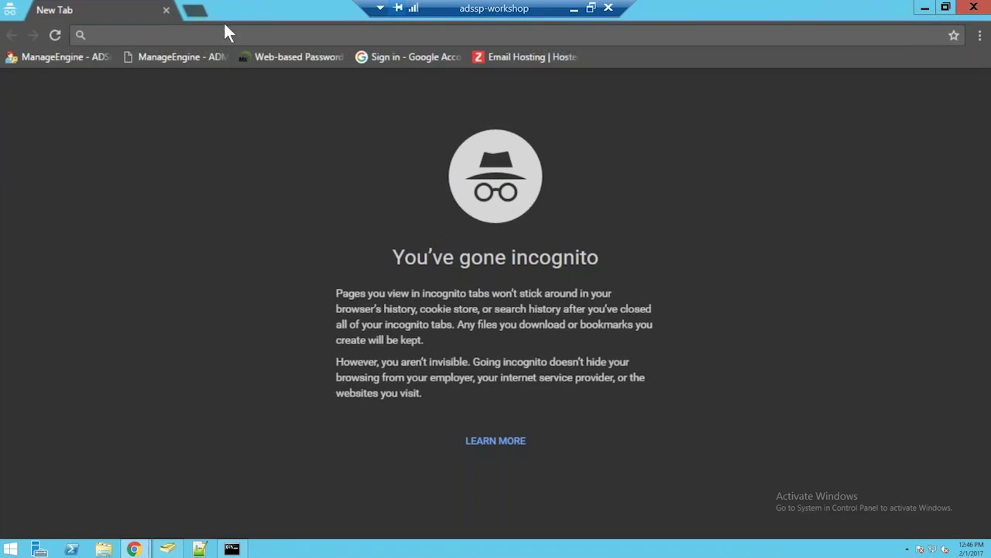
Step: Log in to ADSelfService Plus as an SSPWORKSHOP domain user with their user name and password
left_click(60, 65)
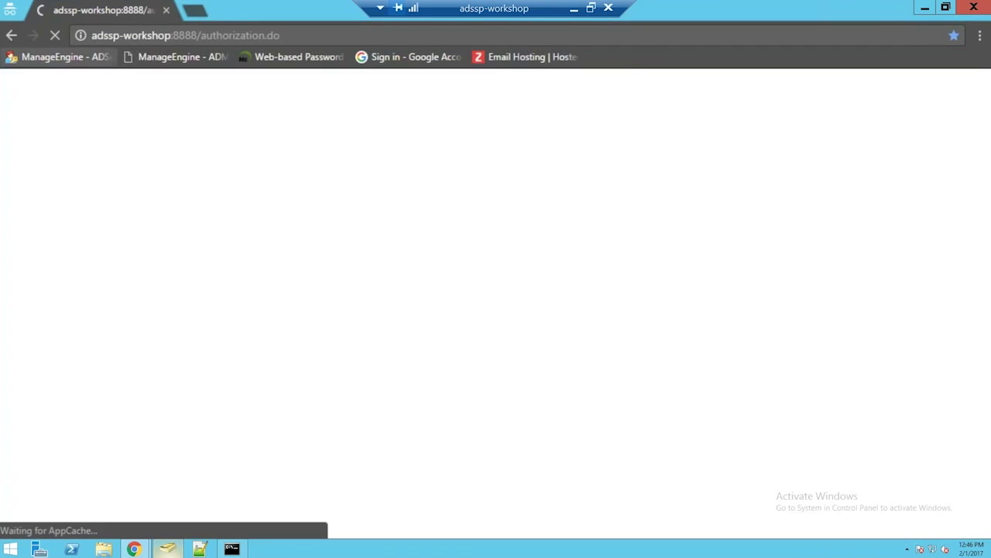
left_click(168, 549)
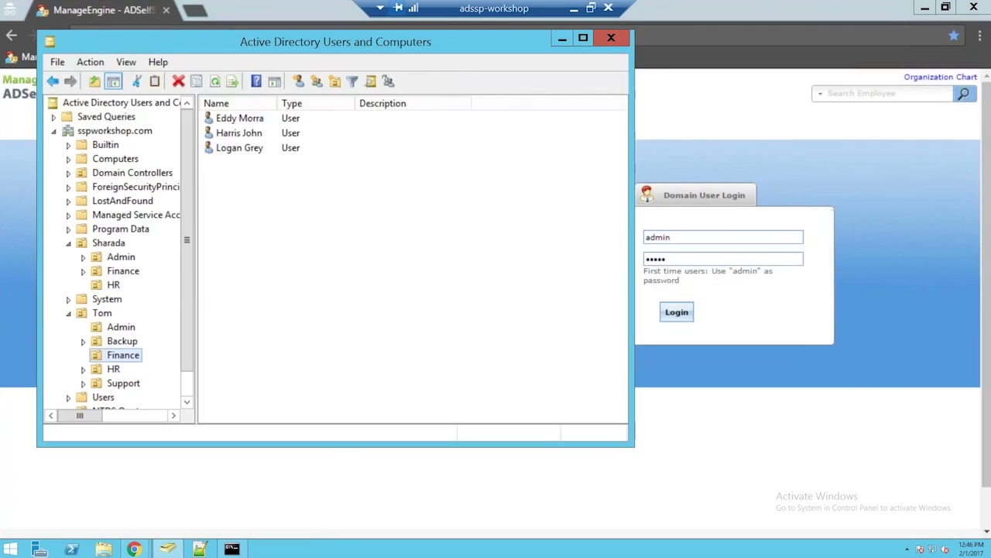
left_click(702, 186)
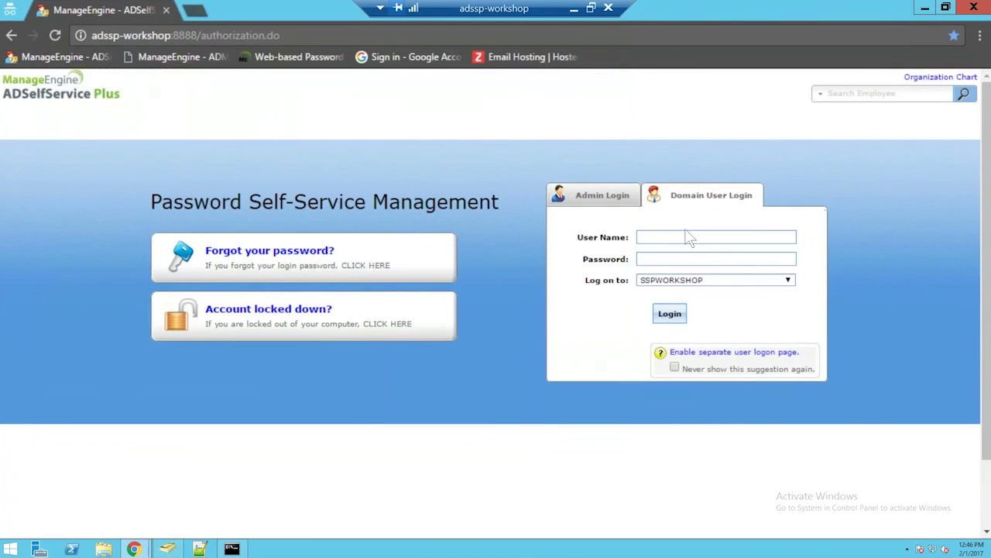
left_click(685, 236)
type("eddy")
key("Tab")
type("•••••")
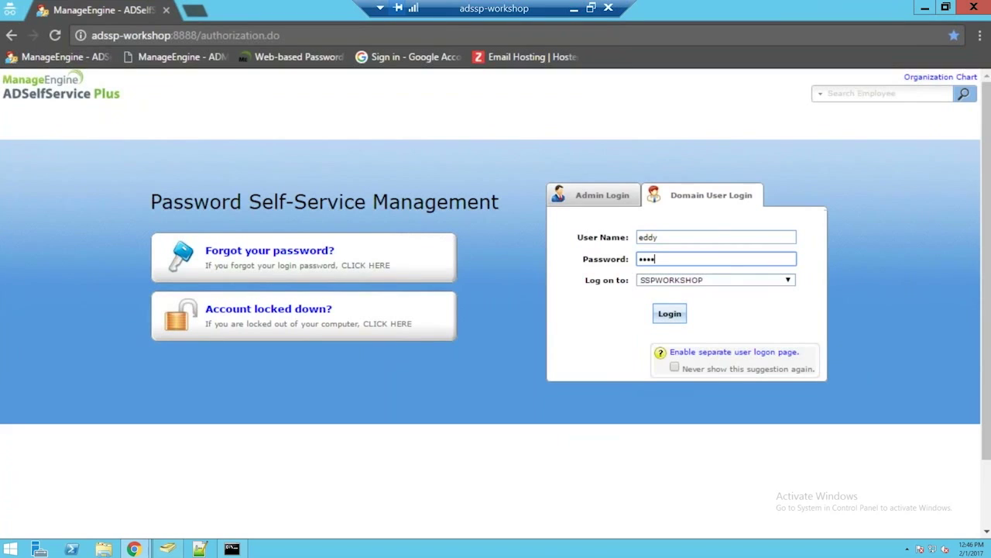
key("ctrl+a")
type("•••••••••")
left_click(670, 314)
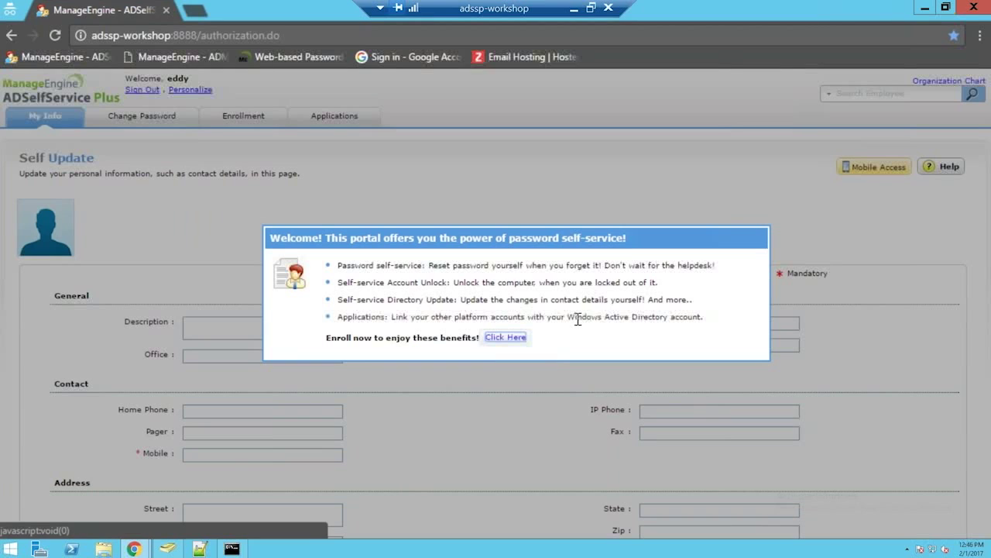
Step: Start enrollment and answer the mother's maiden name security question, confirming the answer
left_click(516, 342)
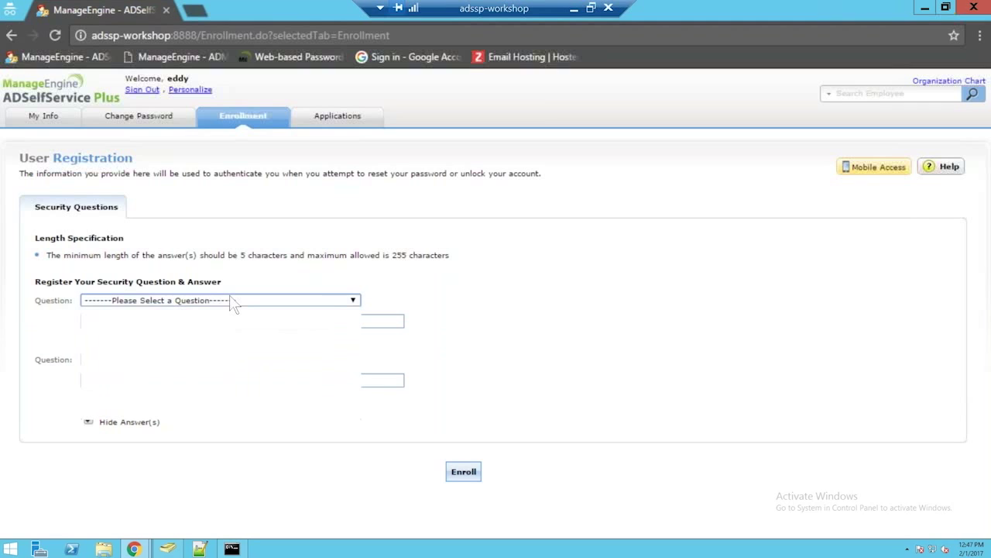
left_click(208, 305)
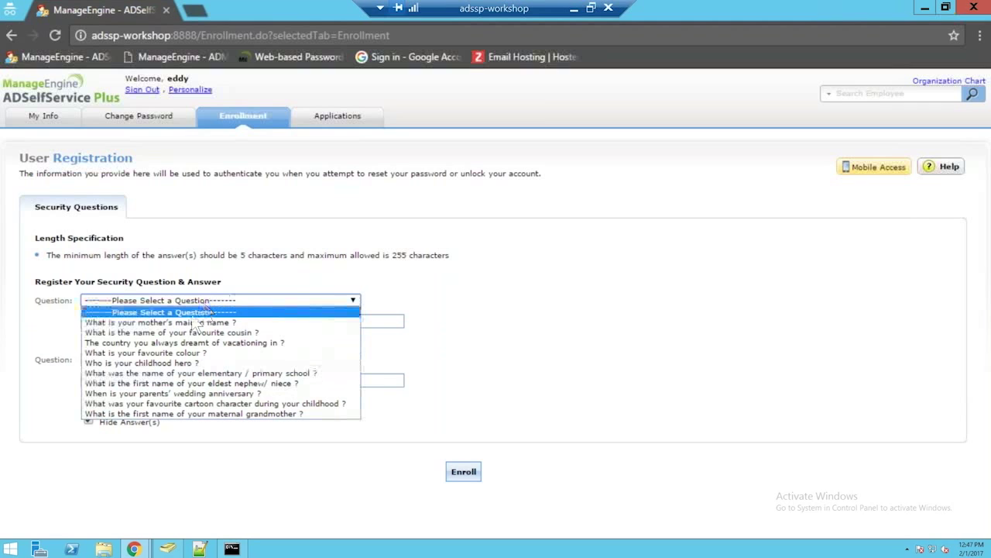
left_click(189, 323)
left_click(188, 321)
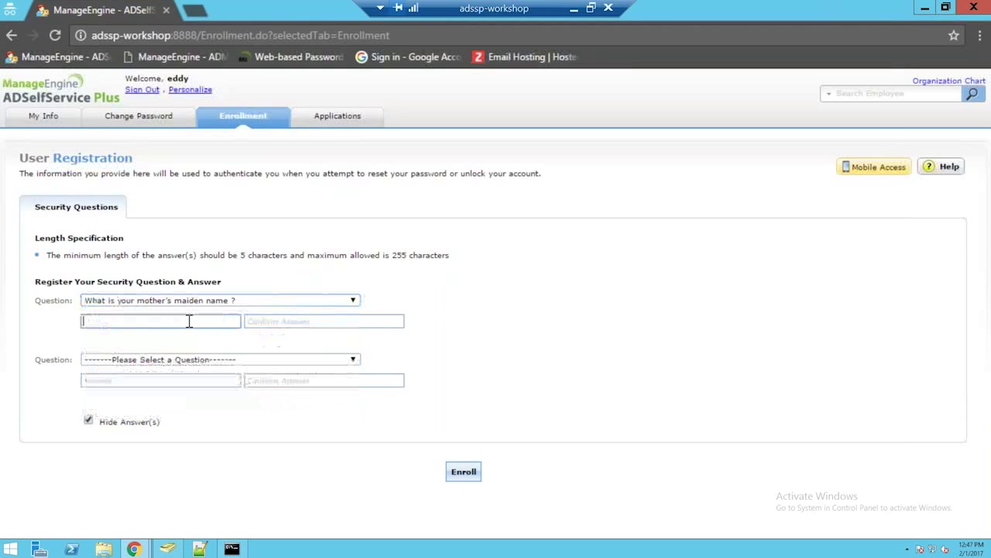
type("******")
key("Tab")
type("***")
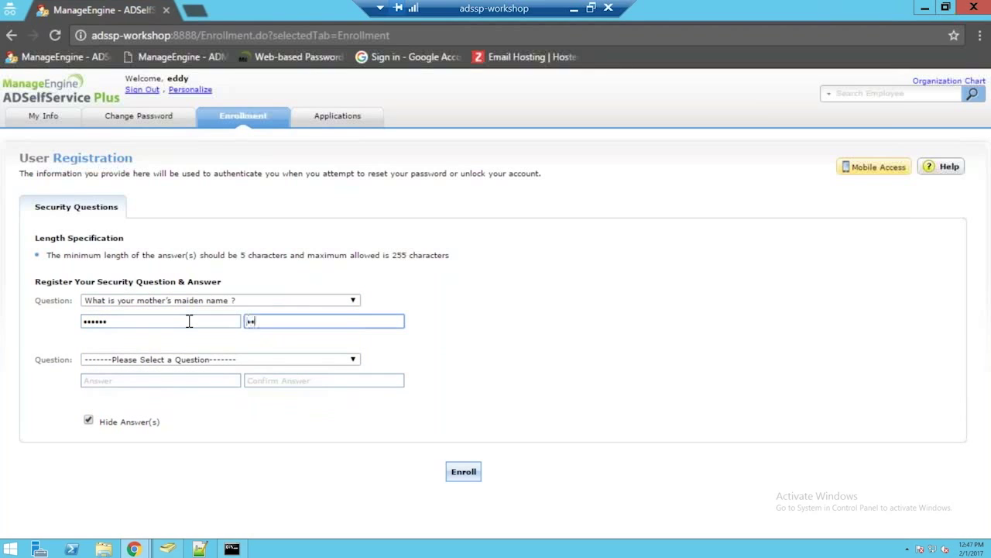
type("***")
Step: Answer the dream vacation country question, show answers in plain text, and enroll
left_click(171, 360)
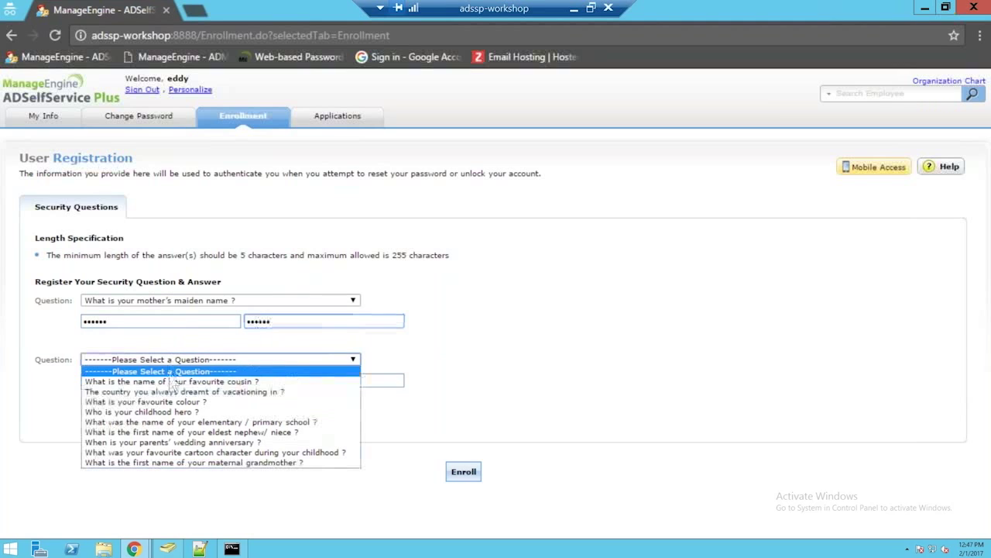
left_click(162, 392)
left_click(170, 380)
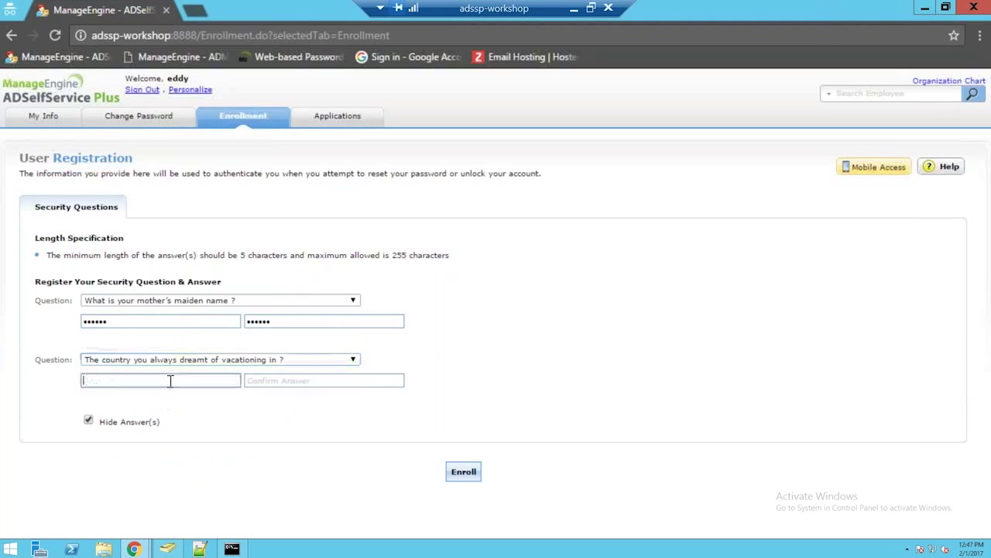
type("*****")
key("Tab")
type("*****")
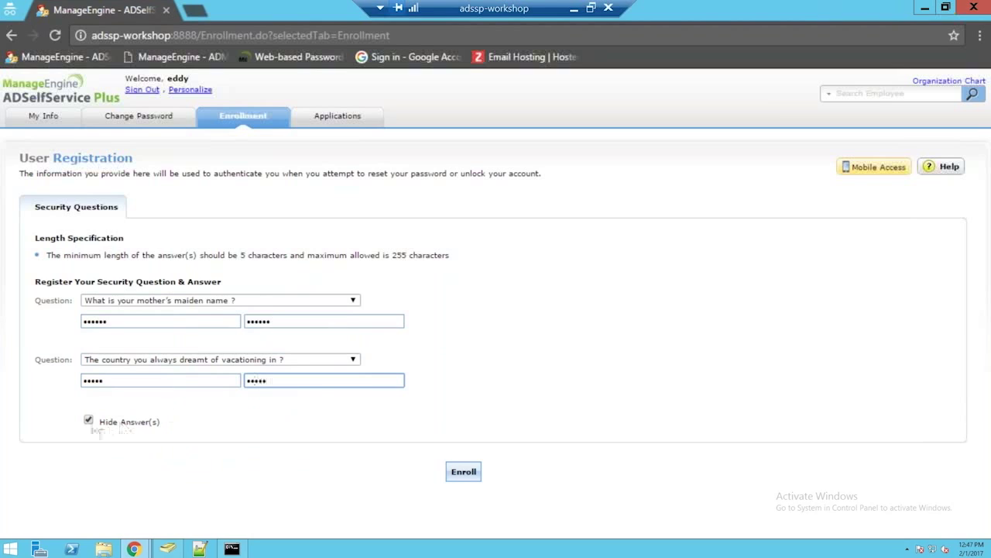
left_click(88, 421)
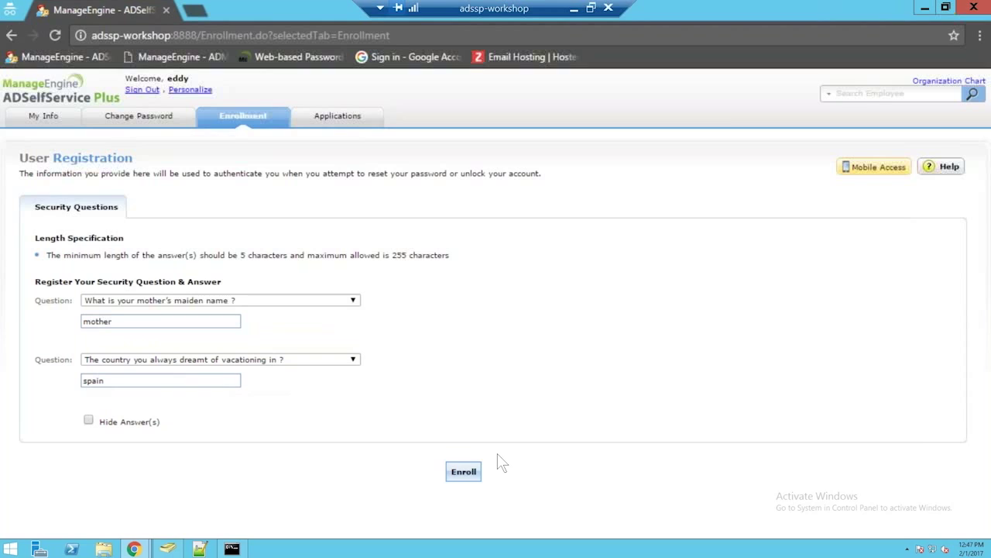
left_click(468, 469)
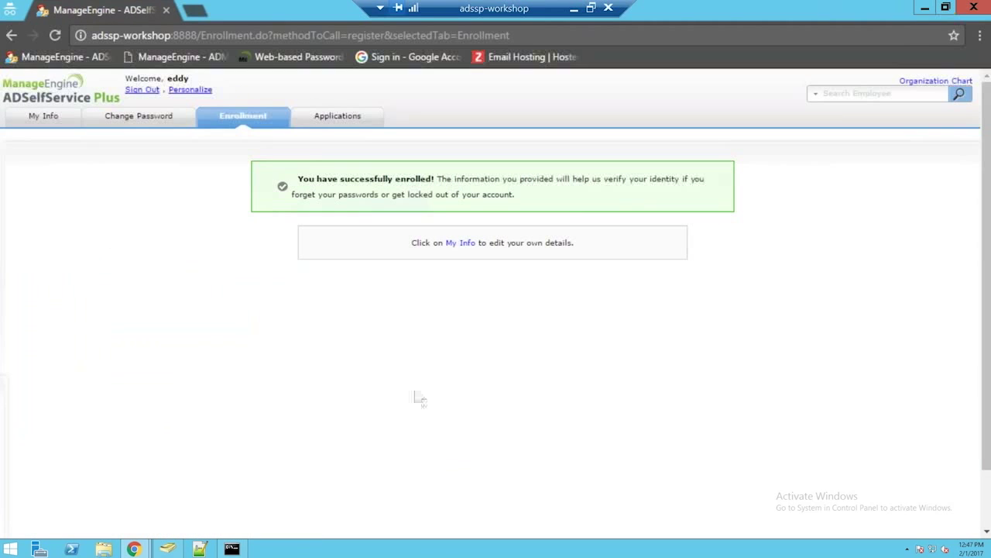
Step: Launch Zoho from the Applications list via single sign-on, then open the inbox's account profile card
left_click(324, 116)
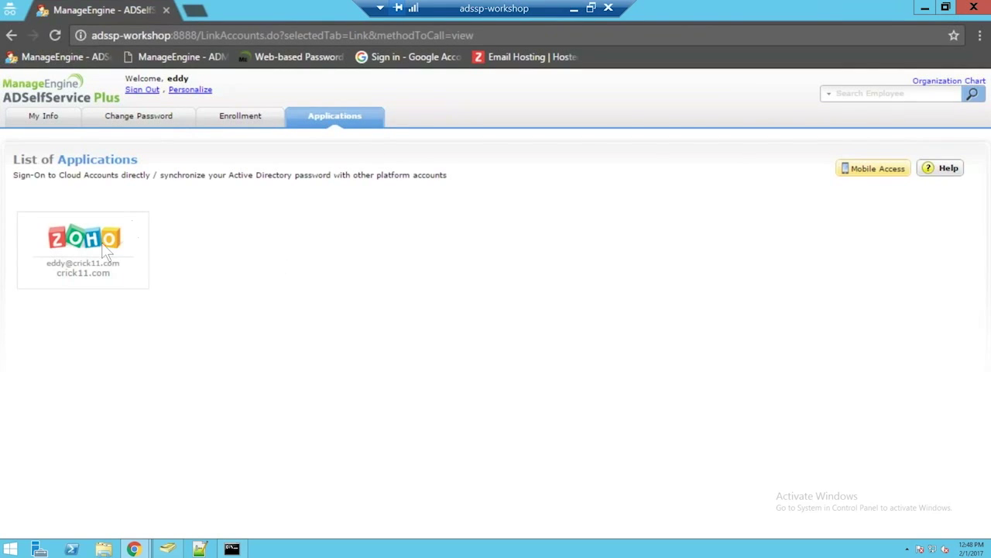
mouse_move(103, 243)
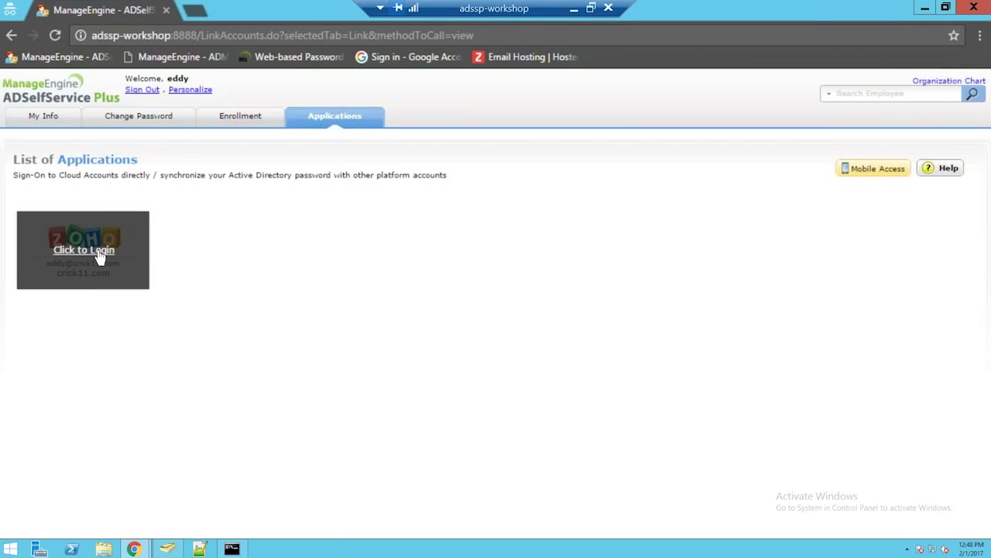
left_click(99, 256)
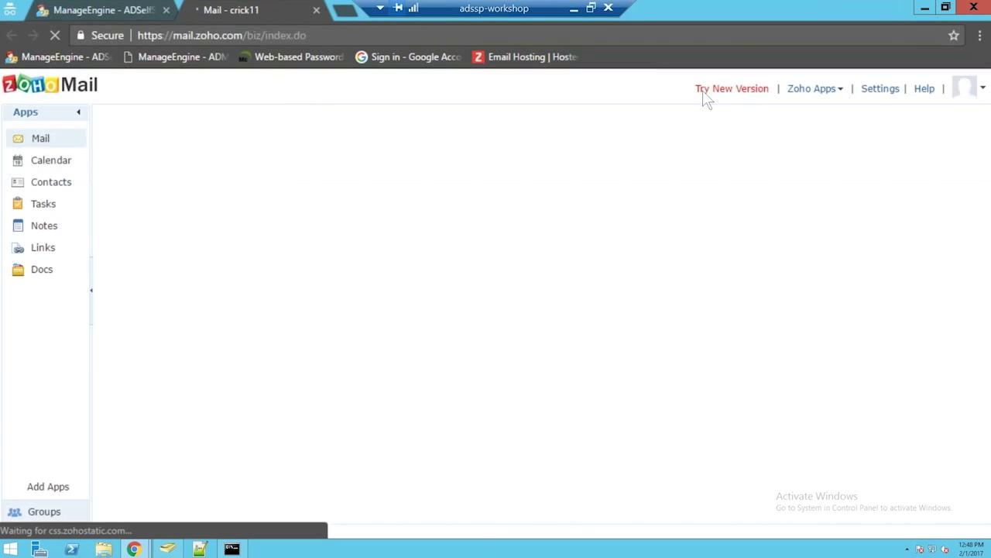
left_click(960, 92)
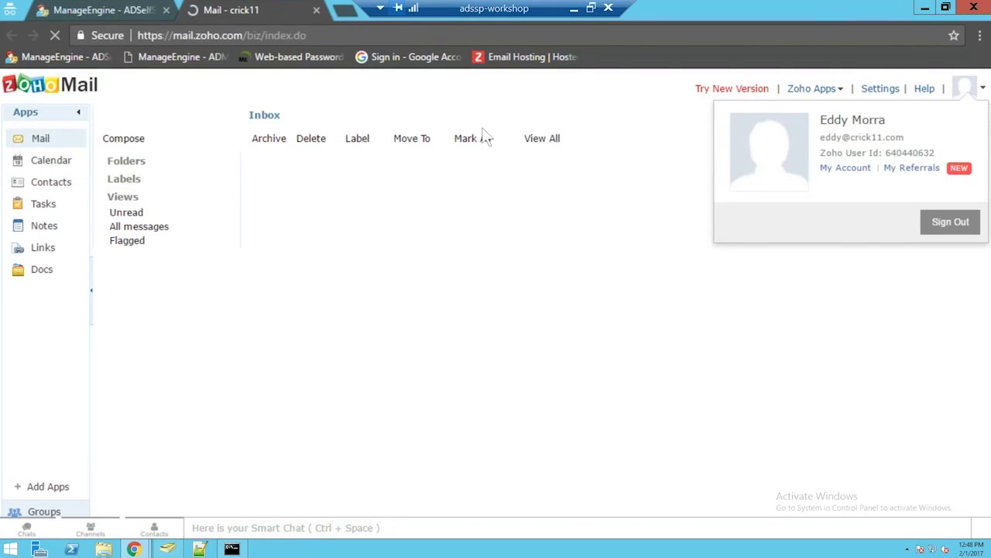
left_click(964, 88)
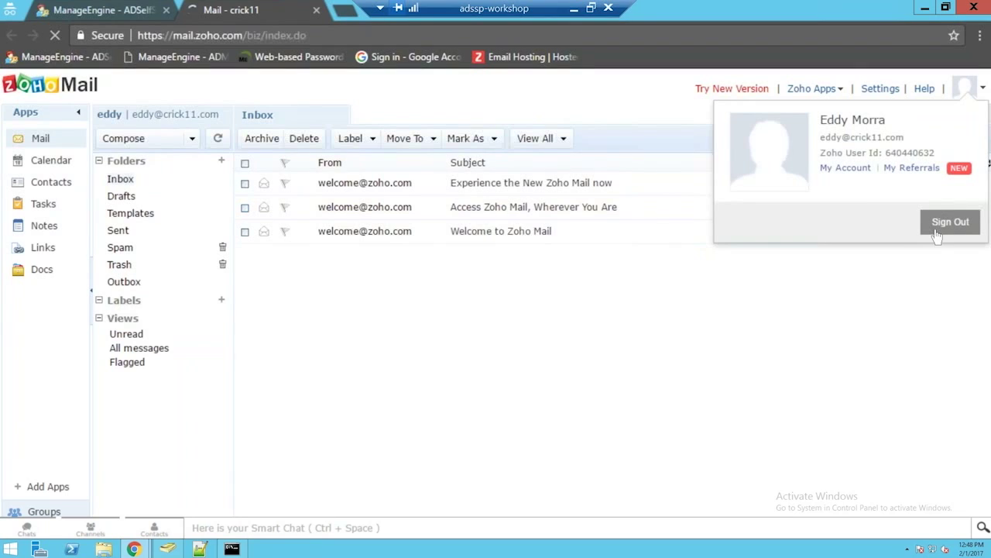
Step: Load mail.zoho.com in the browser
left_click(235, 34)
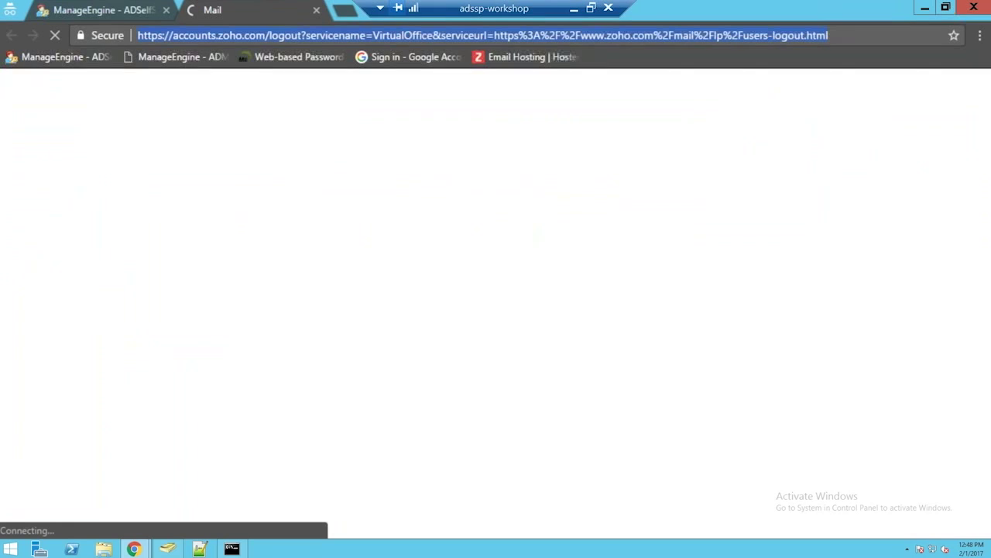
type("mail.zoho.com")
key("Return")
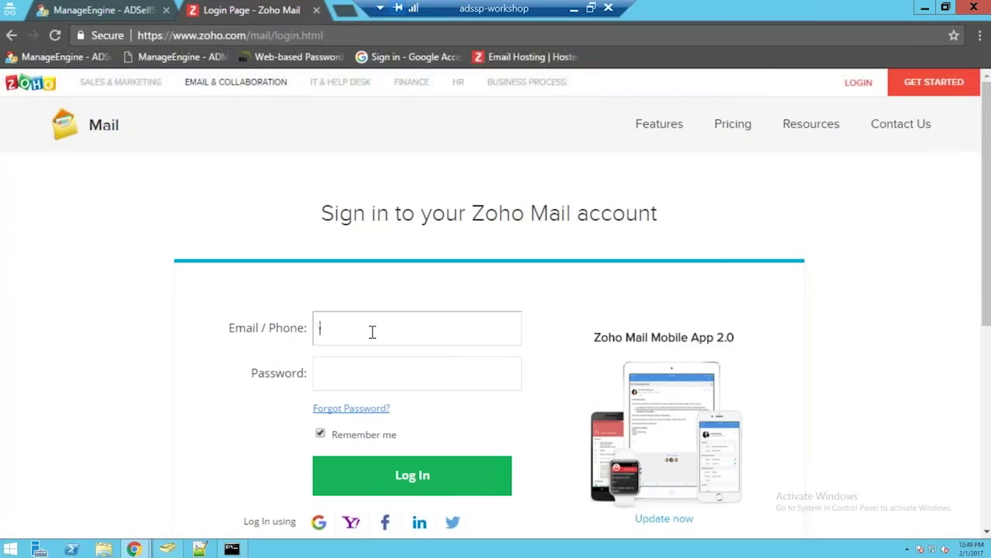
Step: Log in with the domain user's saved email address and account password to reach the inbox
left_click(372, 331)
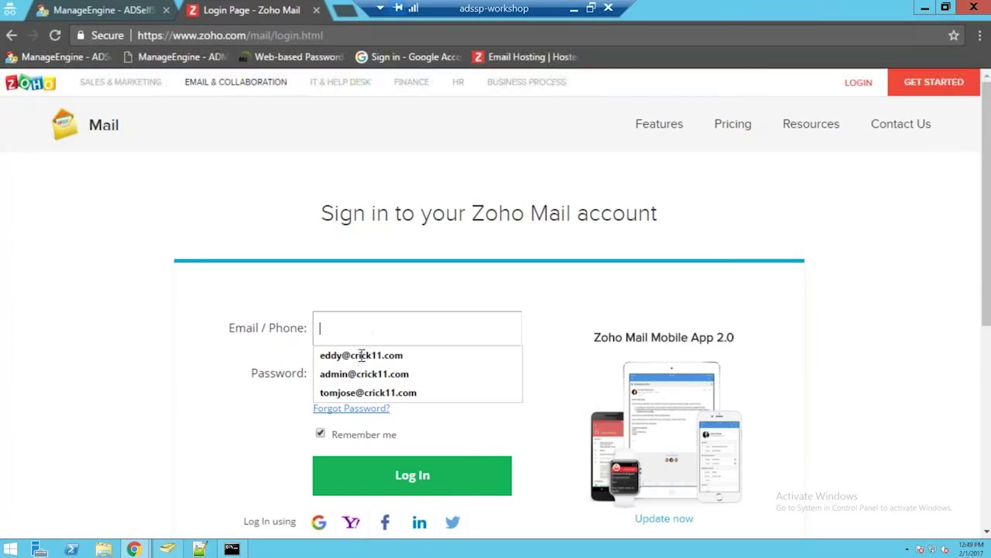
left_click(361, 355)
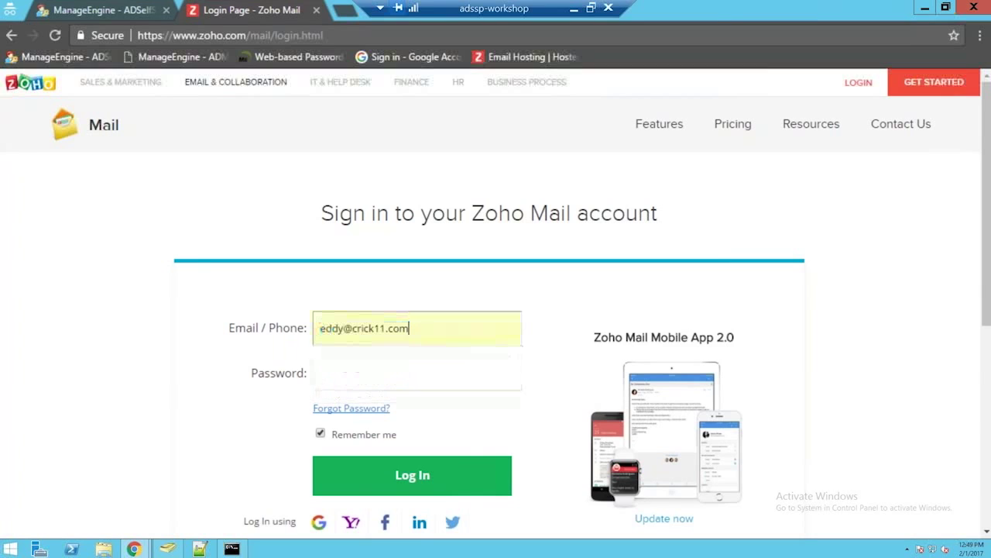
left_click(368, 371)
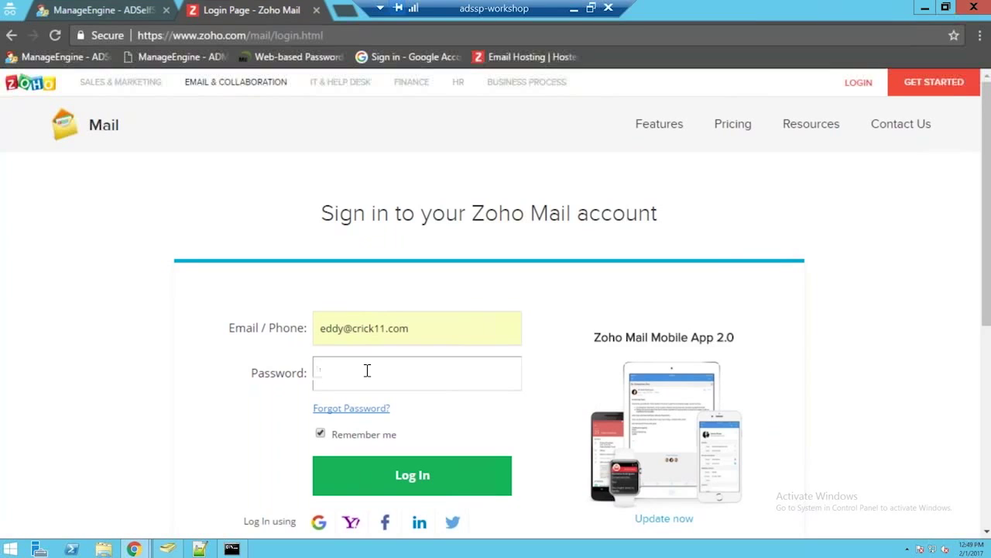
type("******************************")
key("ctrl+a")
key("BackSpace")
left_click(405, 490)
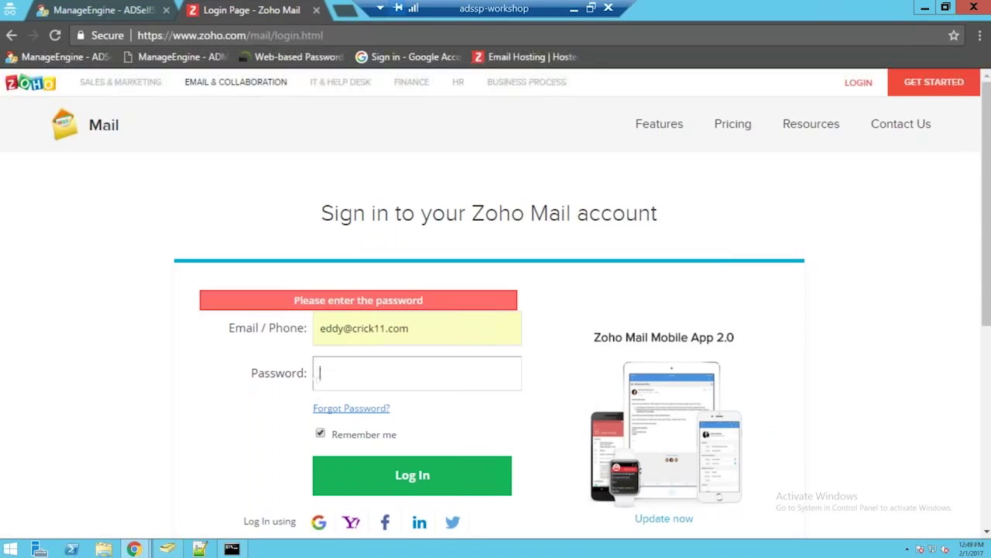
key("ctrl+v")
type("••••••••••")
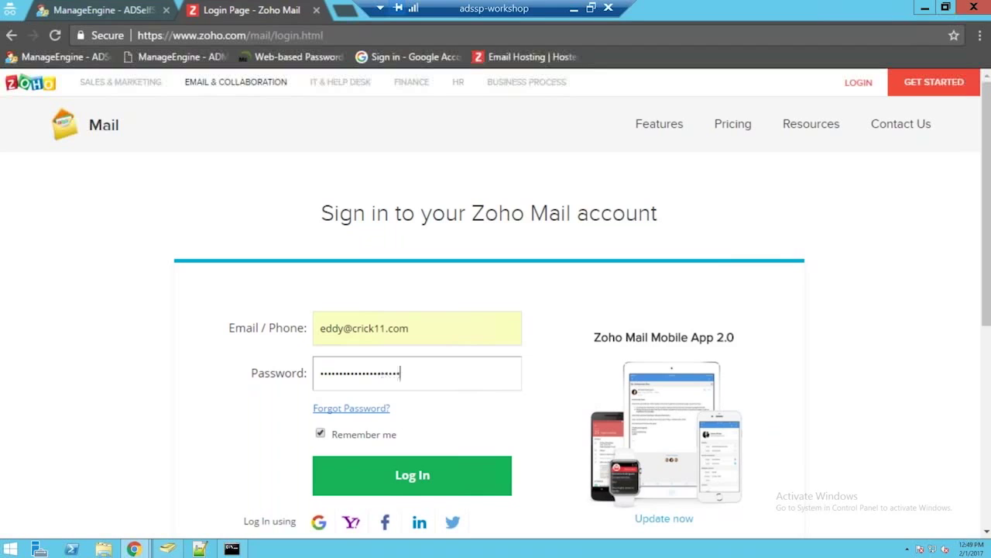
left_click(347, 473)
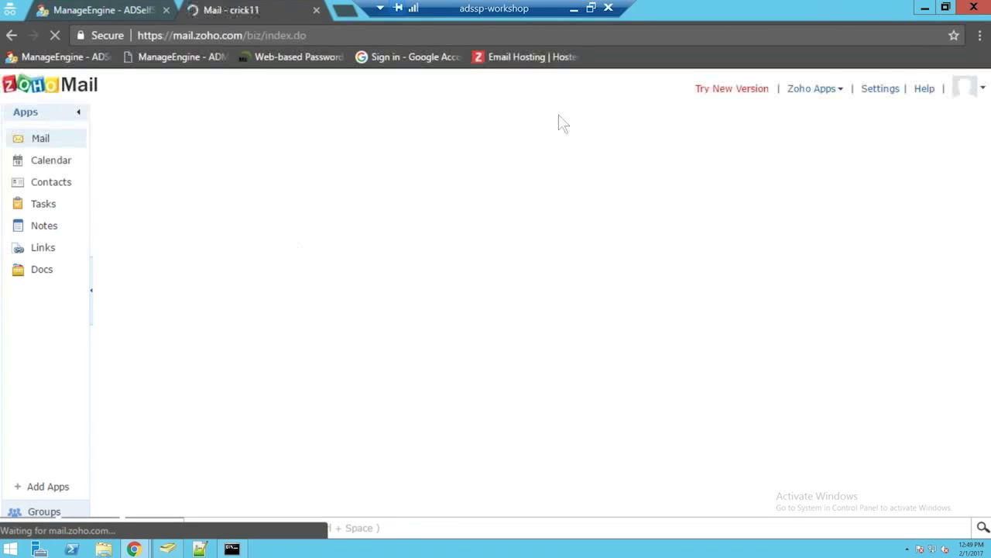
Step: Sign the domain user out of Zoho Mail from the avatar menu and close the Zoho tab
left_click(140, 9)
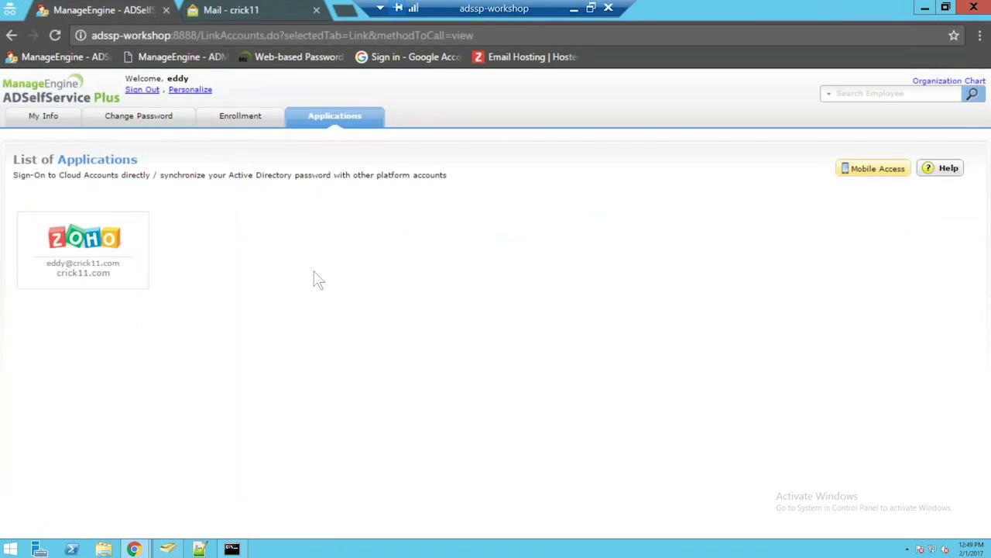
left_click(253, 9)
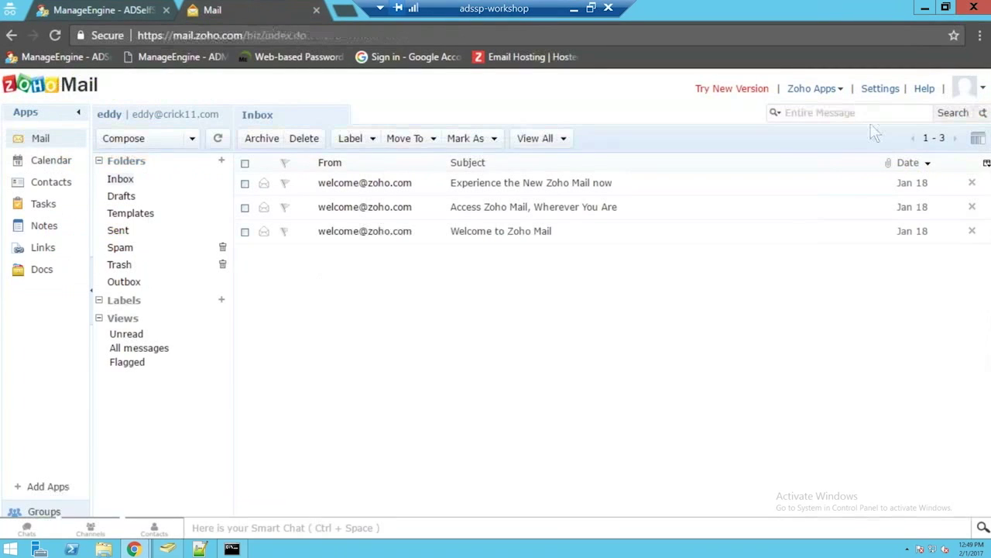
left_click(962, 87)
left_click(946, 222)
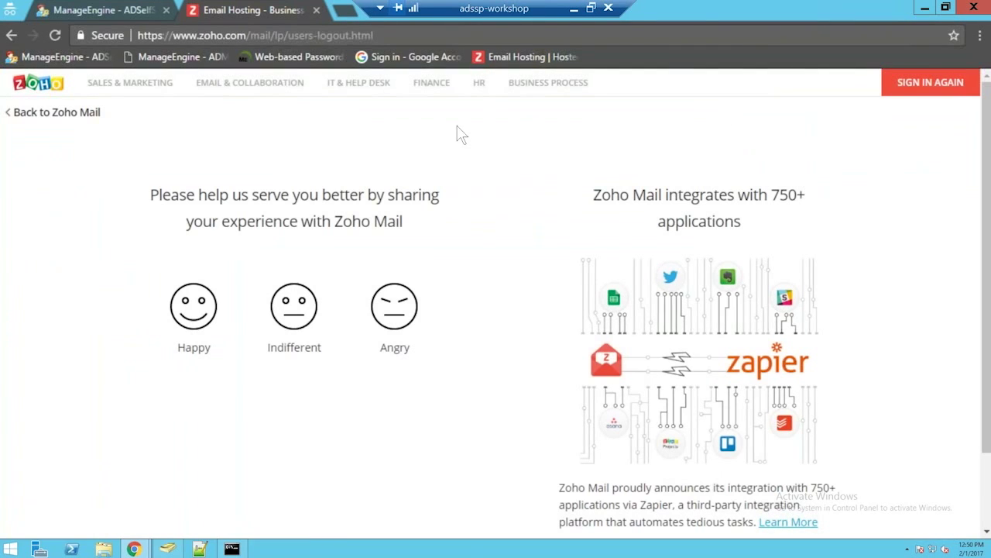
key("ctrl+w")
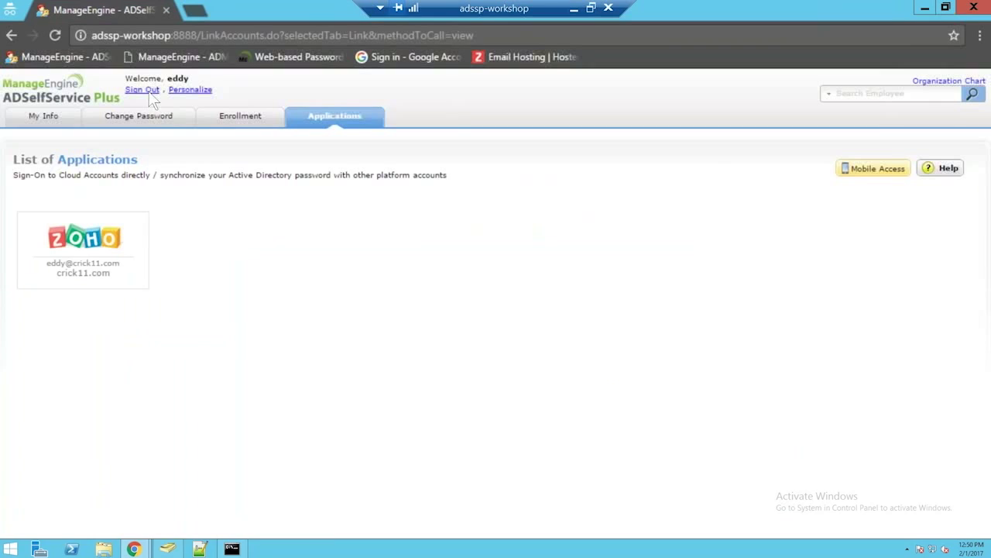
Step: Sign out of ADSelfService Plus, view the Topics slide, then return to the remote desktop browser
left_click(151, 92)
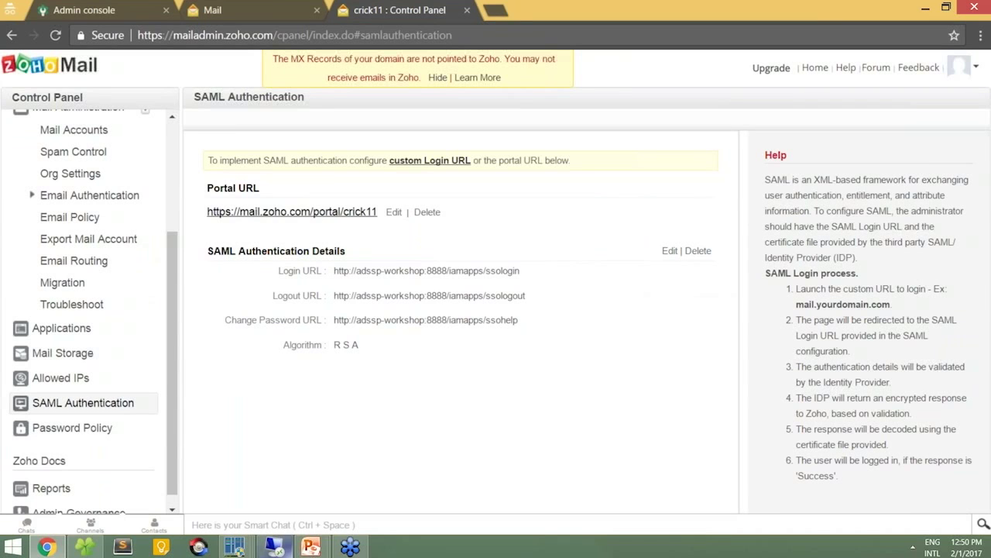
mouse_move(311, 547)
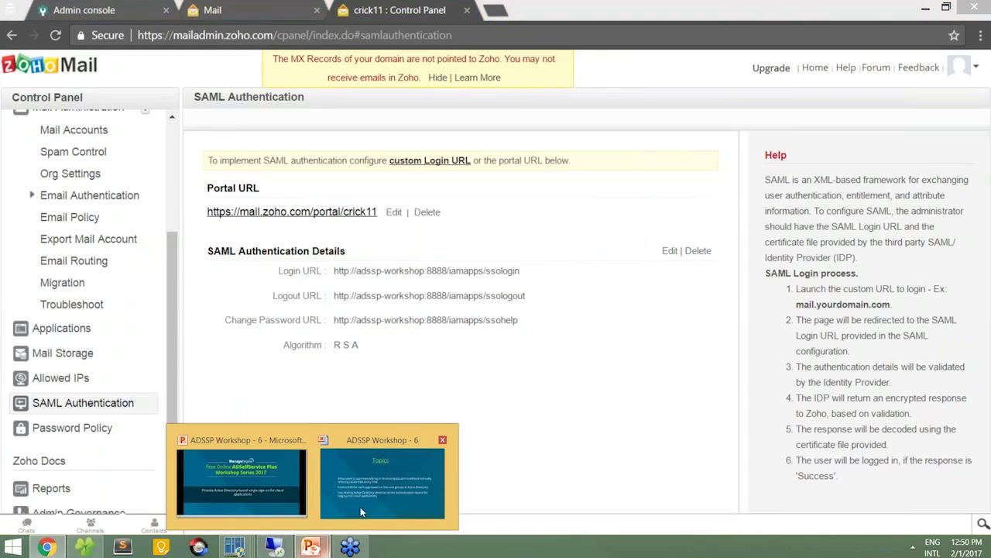
left_click(361, 507)
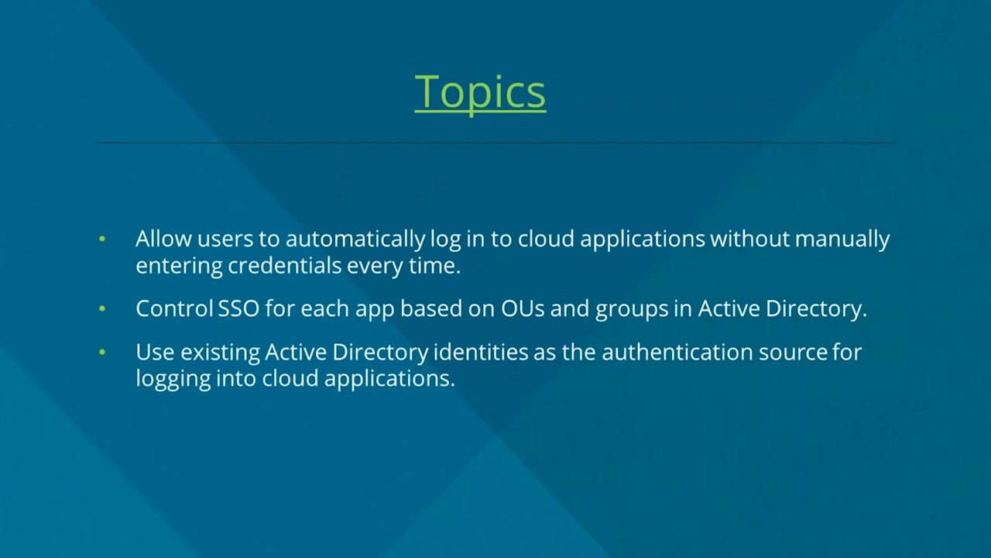
key("alt+Tab")
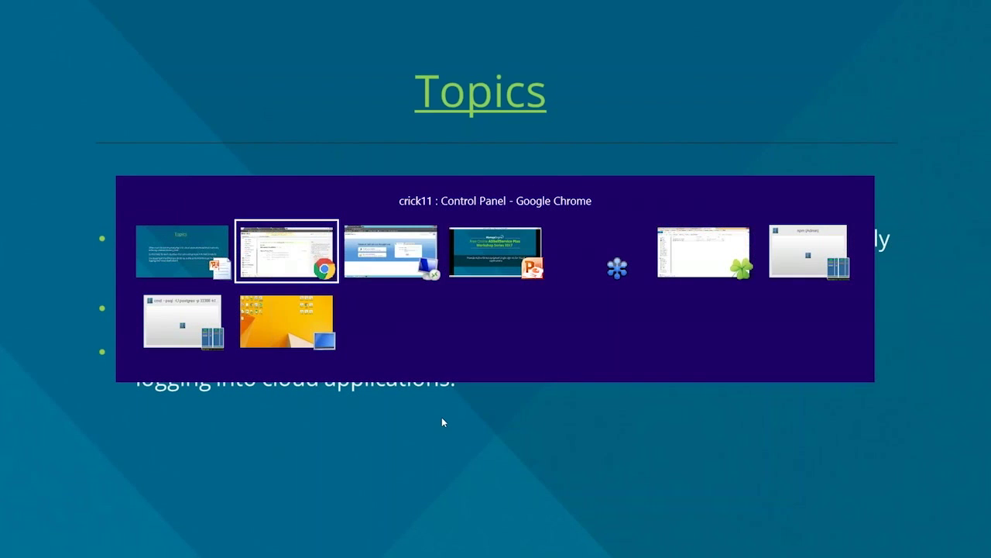
key("alt+Tab")
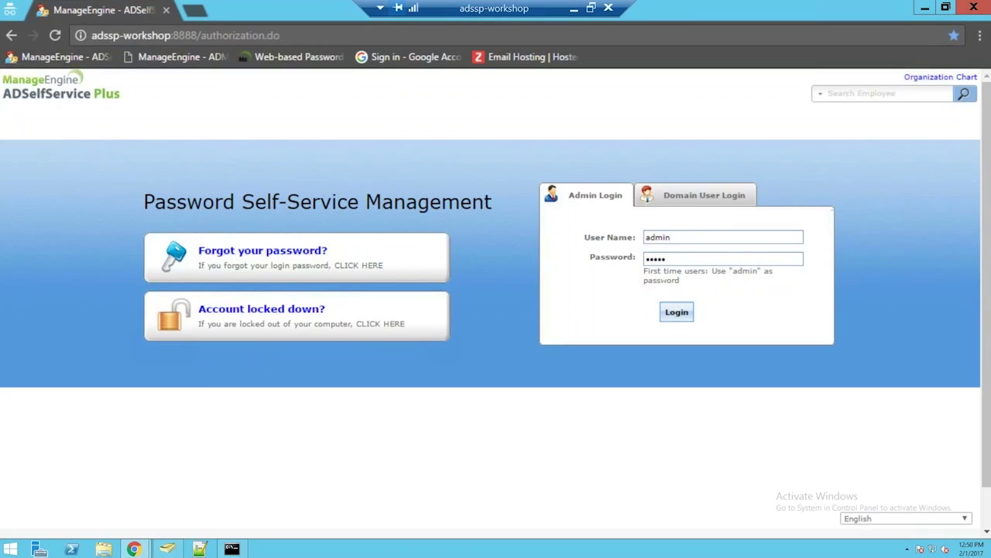
Step: Navigate the browser to the Zoho Mail site
left_click(185, 36)
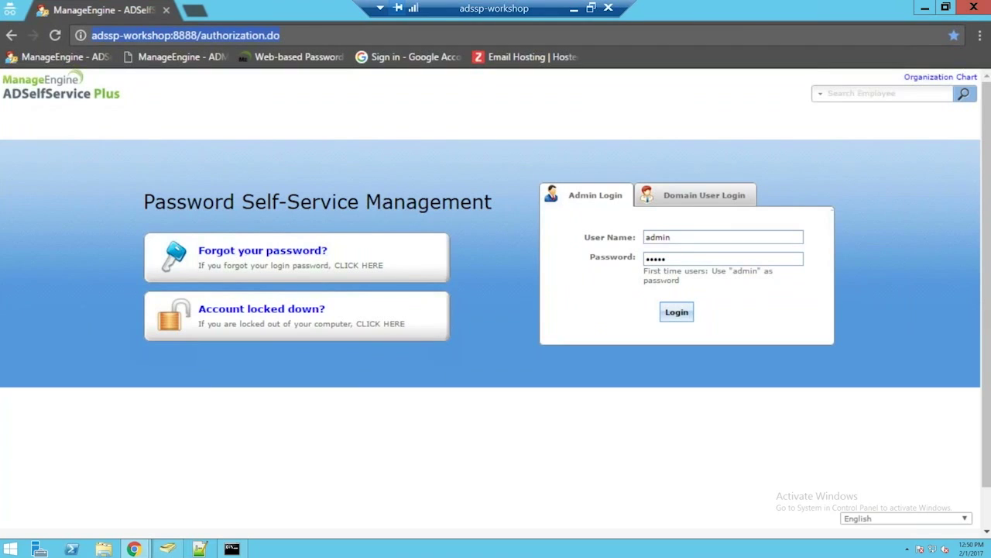
type("mail.zoho.com")
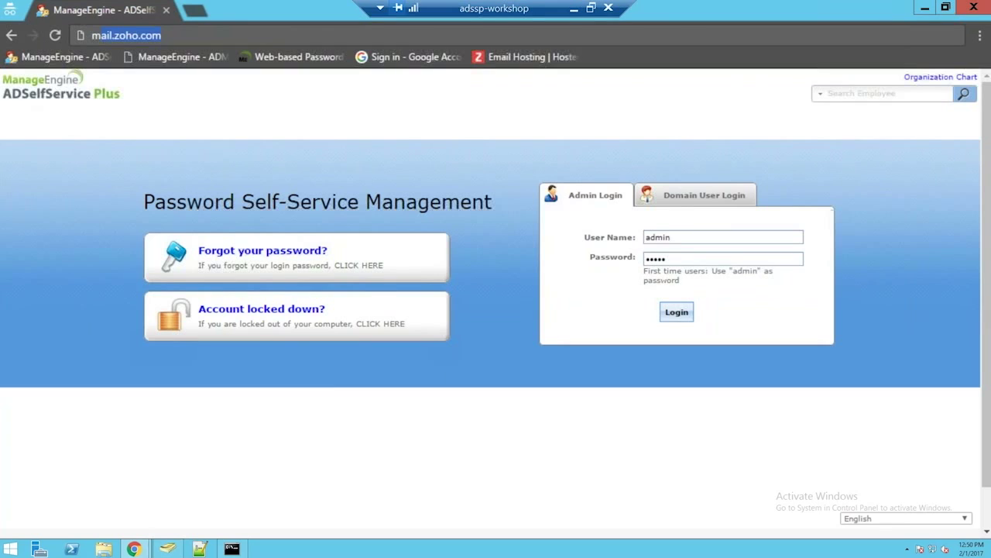
key("Return")
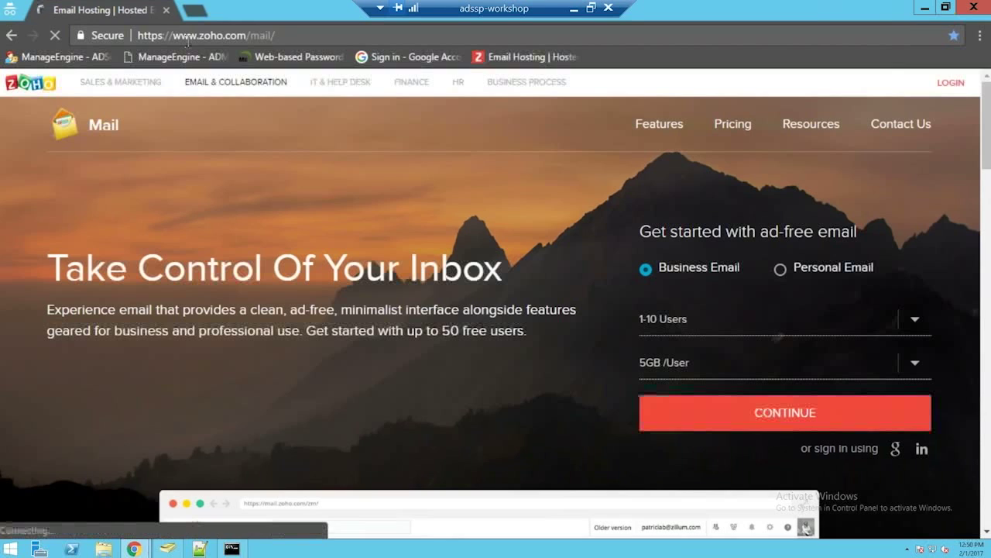
Step: Submit Zoho Mail's login with the domain user's suggested email address and password
left_click(953, 82)
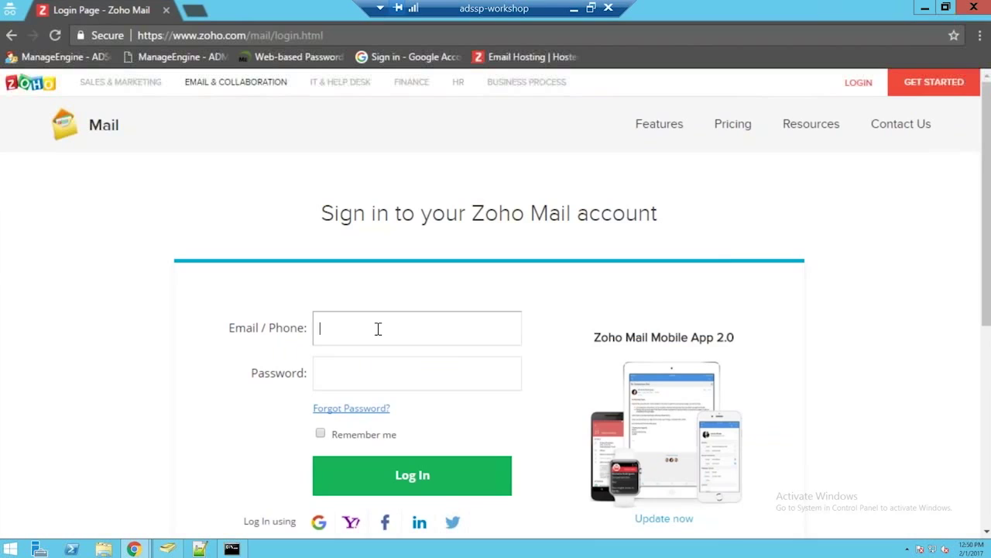
type("eddy")
key("Down")
key("Tab")
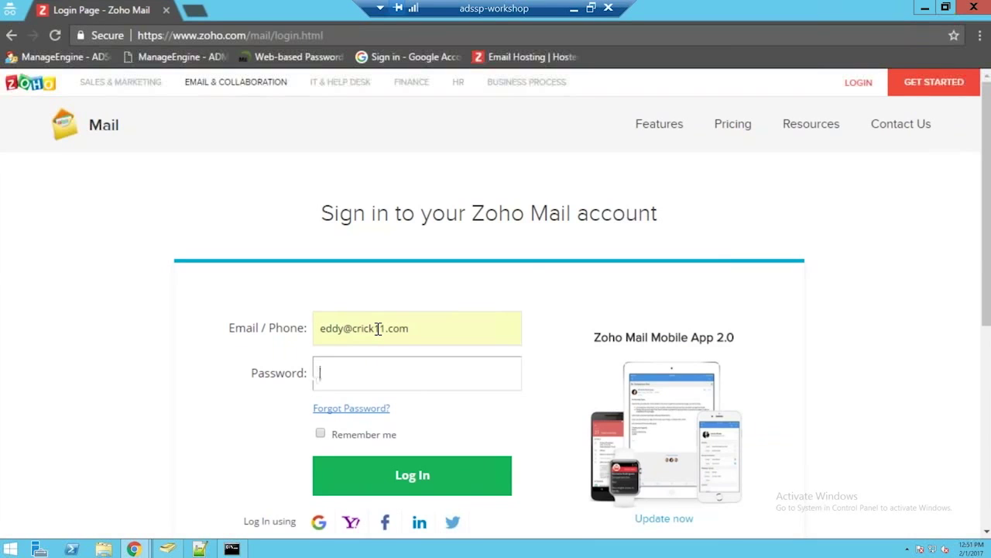
type("*******************************")
left_click(372, 472)
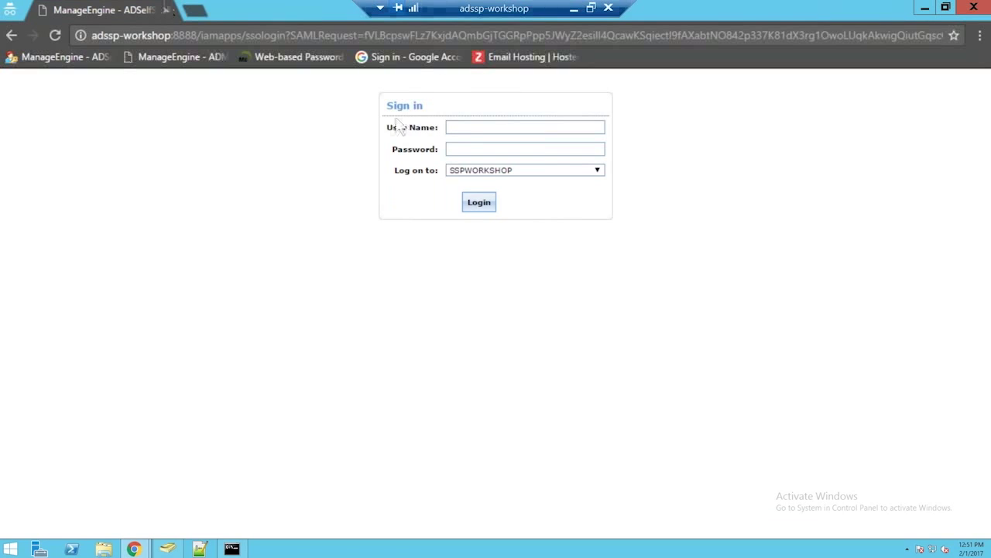
Step: Log in on the SAML page with the user's AD user name and password, then verify the Zoho account
left_click(471, 129)
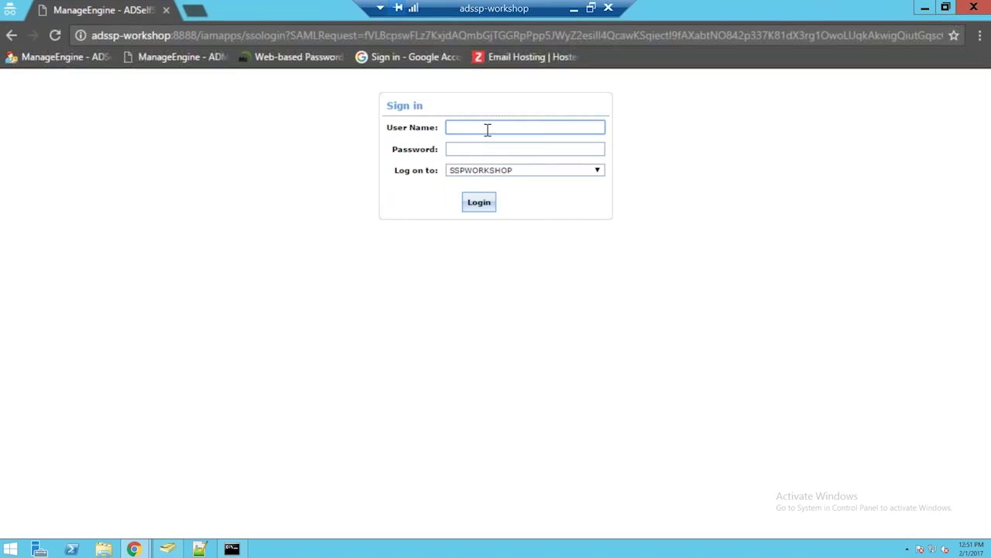
type("eddy")
key("Tab")
type("••••••")
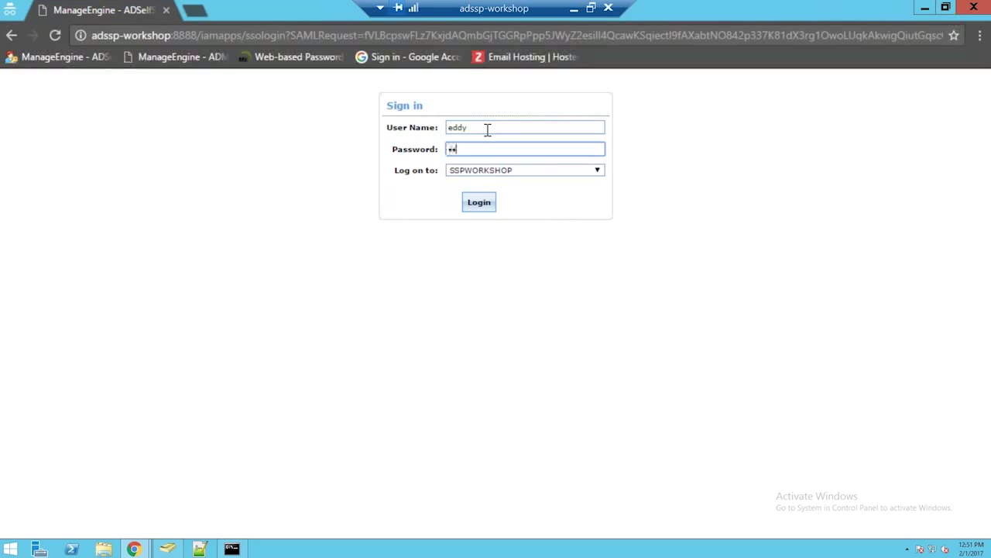
type("••")
key("Return")
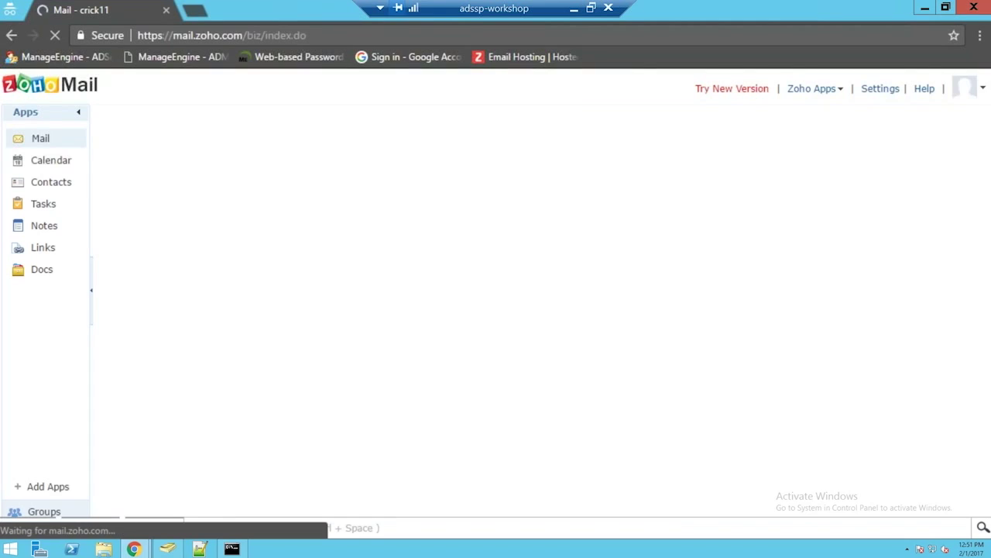
left_click(964, 91)
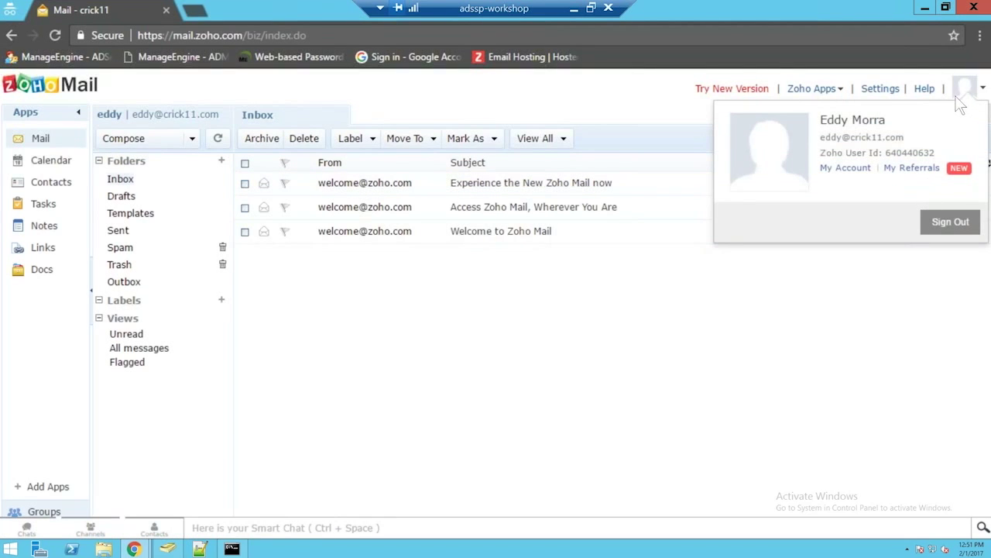
left_click(516, 399)
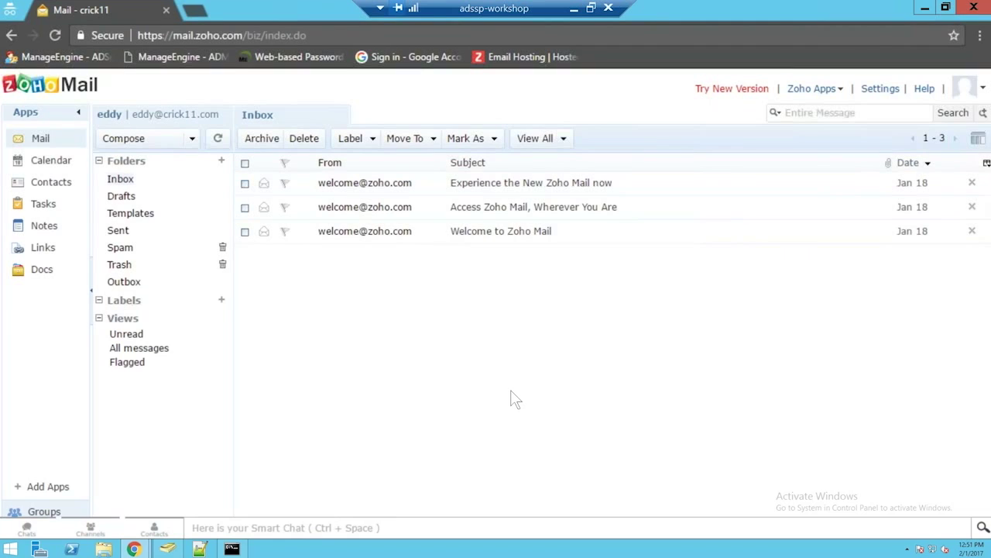